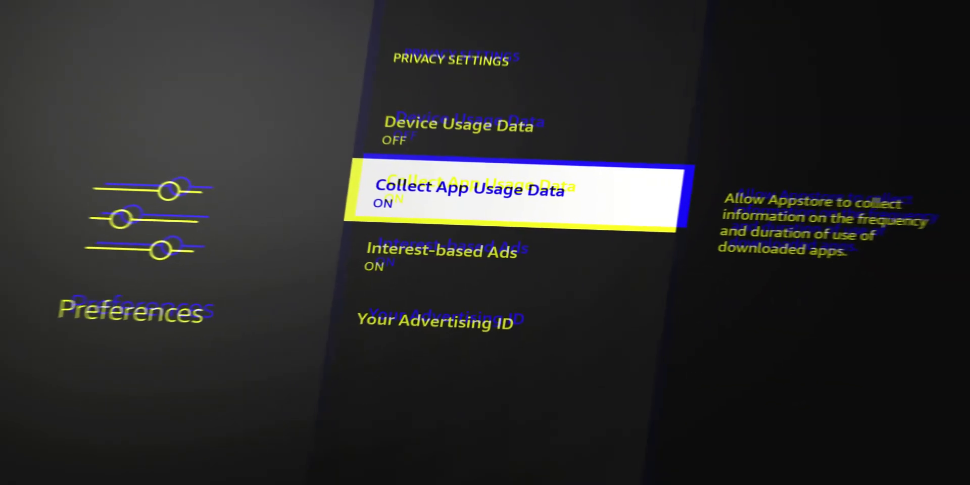
pyautogui.press('Return')
pyautogui.press('Return')
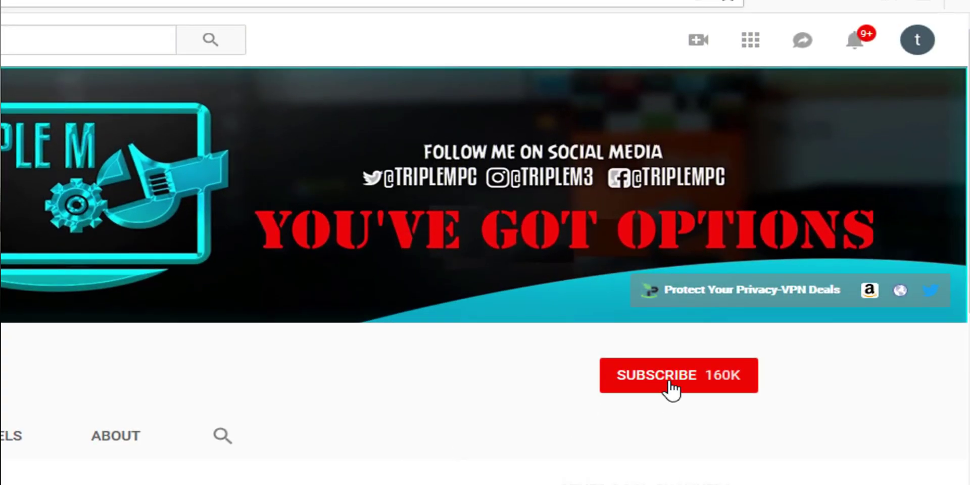
pyautogui.click(671, 386)
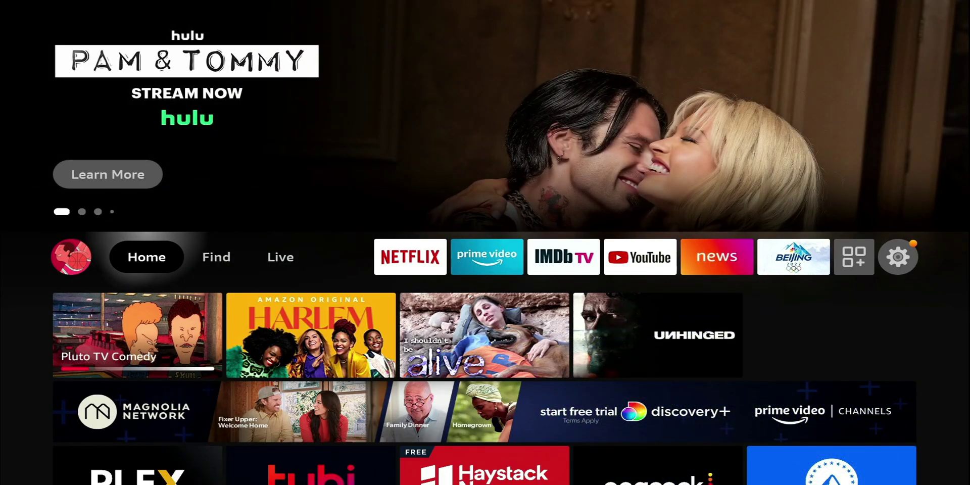
# Go from the Fire TV home screen to the grid of device settings categories
pyautogui.press('Right')
pyautogui.press('Right')
pyautogui.press('Right')
pyautogui.press('Right')
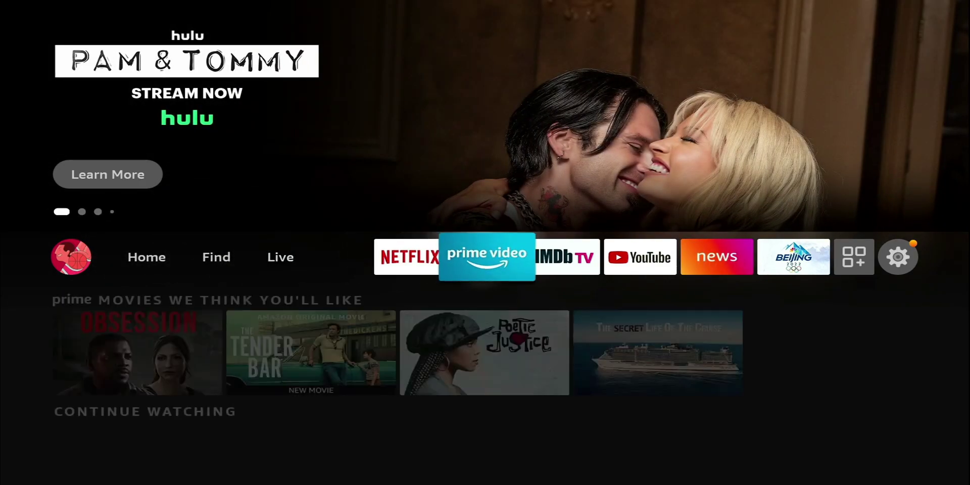
pyautogui.press('Right')
pyautogui.press('Right')
pyautogui.press('Right')
pyautogui.press('Right')
pyautogui.press('Right')
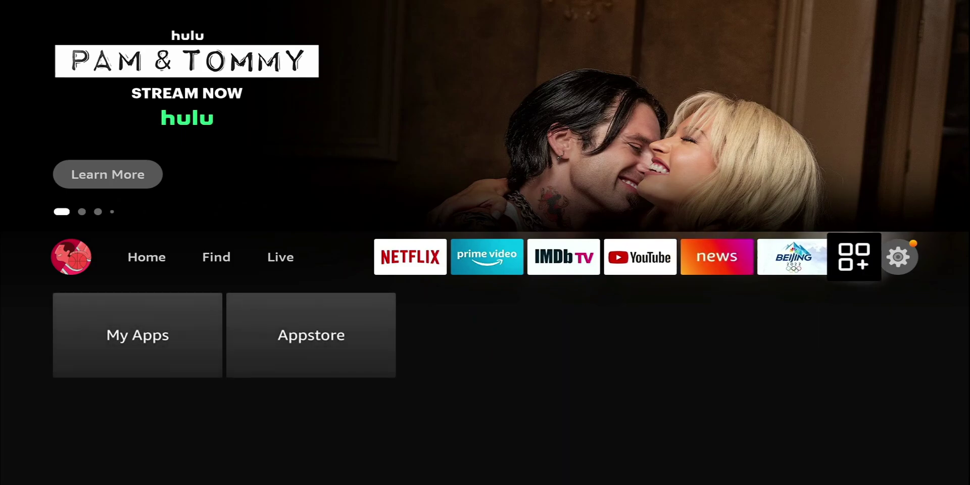
pyautogui.press('Right')
pyautogui.press('Down')
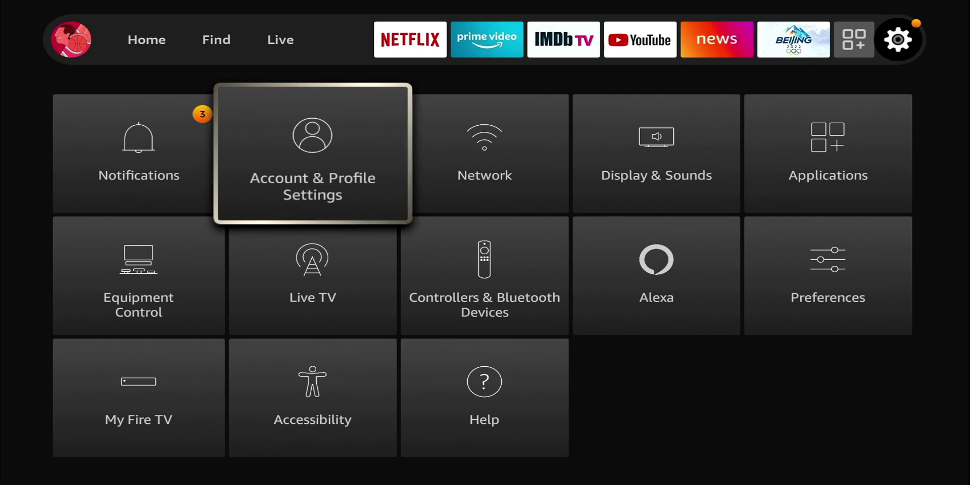
# Open the Preferences category in the device settings
pyautogui.press('Down')
pyautogui.press('Right')
pyautogui.press('Right')
pyautogui.press('Right')
pyautogui.press('Return')
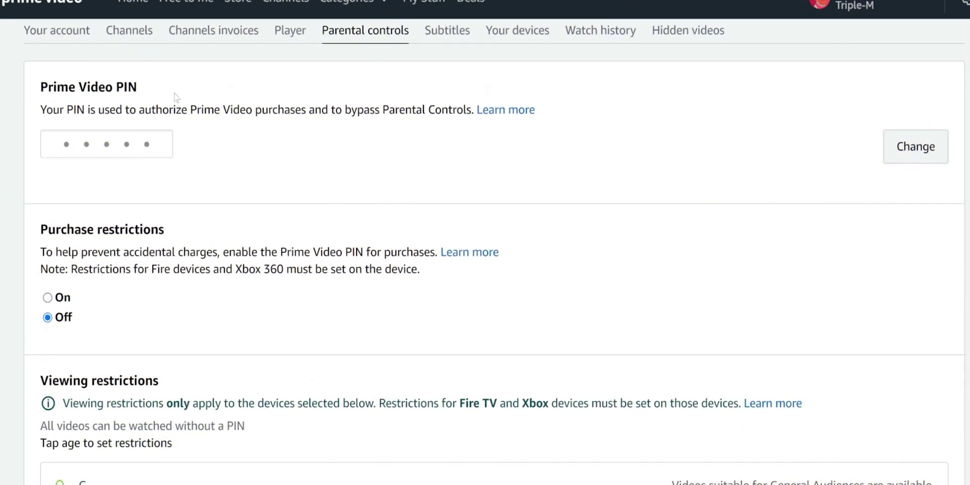
# On the Prime Video website's parental controls page, set the viewing restrictions to the 18 age level
pyautogui.scroll(-3, 255, 232)
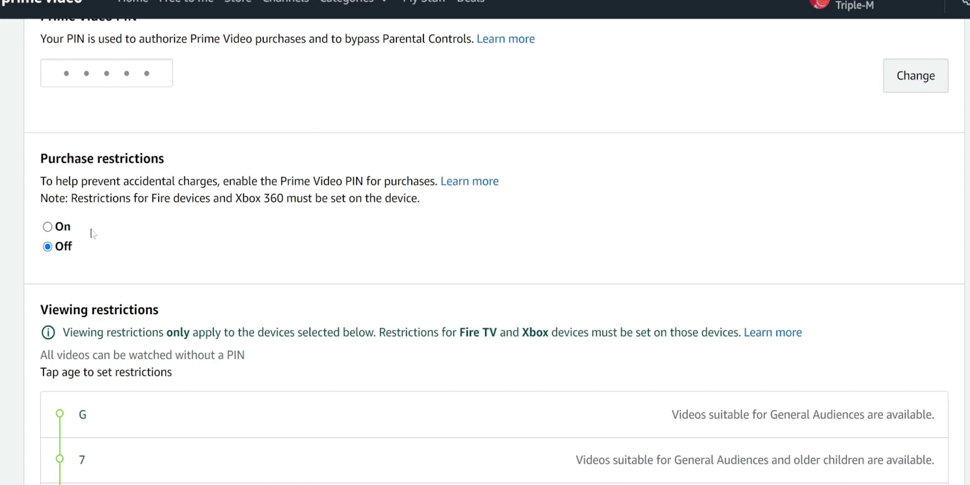
pyautogui.scroll(-1, 151, 237)
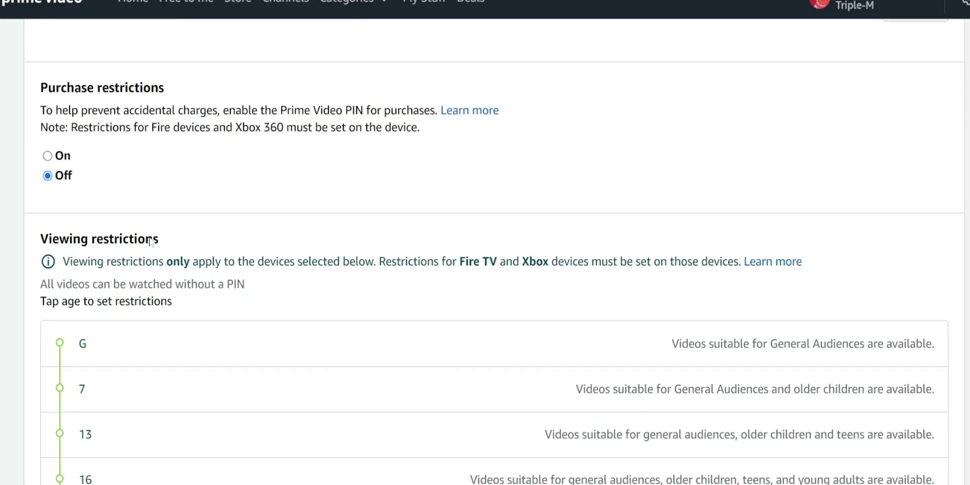
pyautogui.scroll(-2, 242, 267)
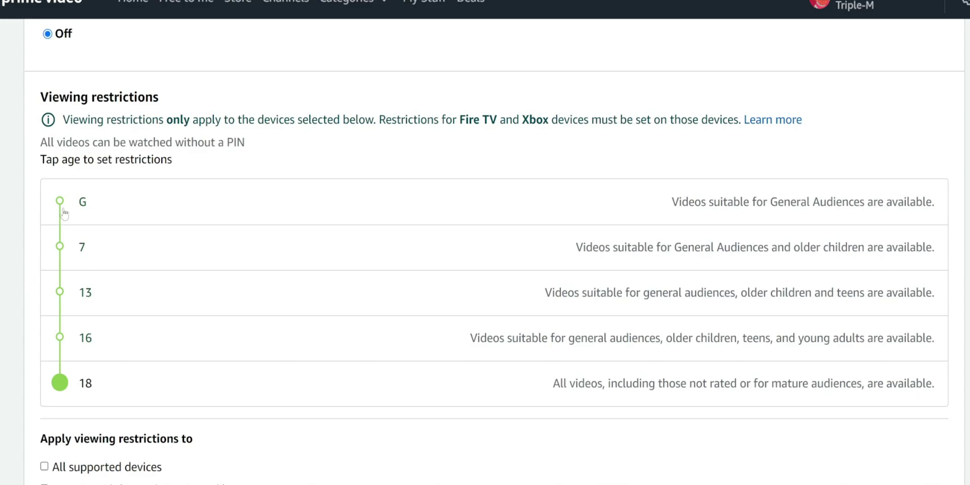
pyautogui.click(60, 338)
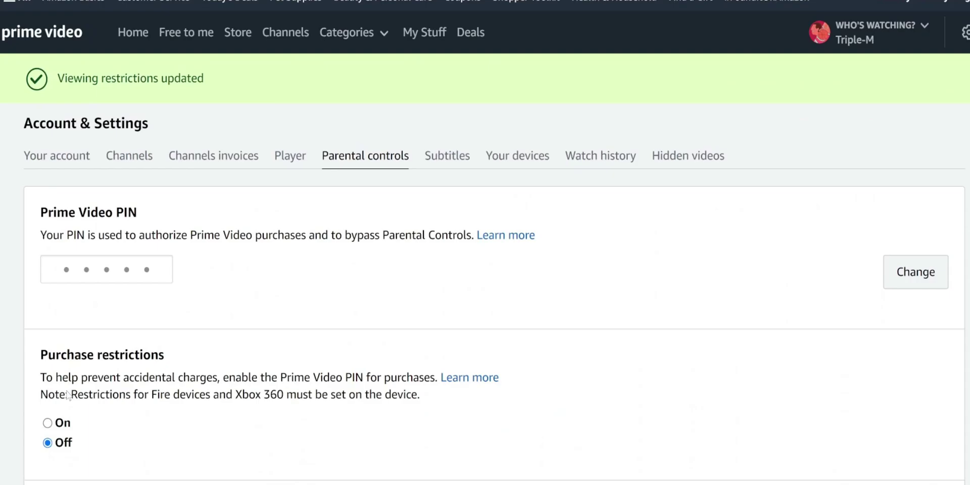
pyautogui.scroll(-5, 63, 369)
pyautogui.click(60, 432)
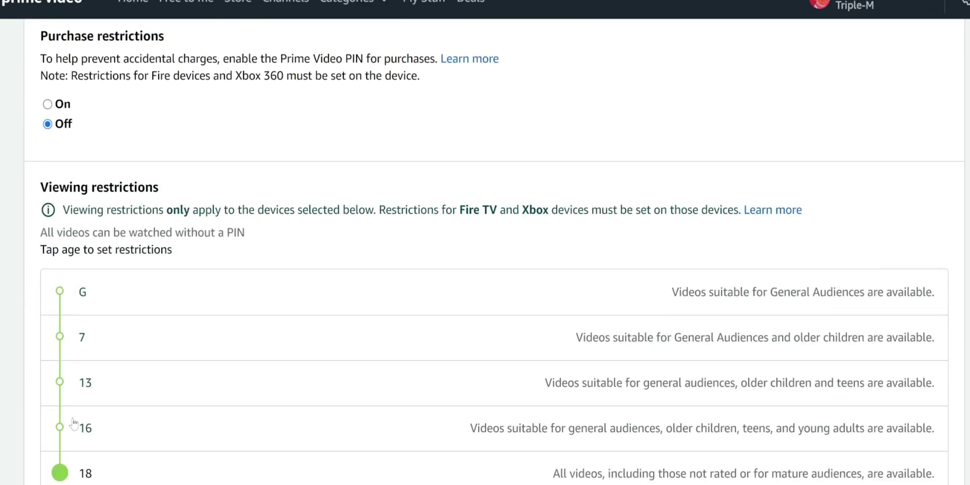
# Examine the list of devices that the Prime Video viewing restrictions apply to
pyautogui.scroll(-5, 131, 349)
pyautogui.scroll(-1, 202, 326)
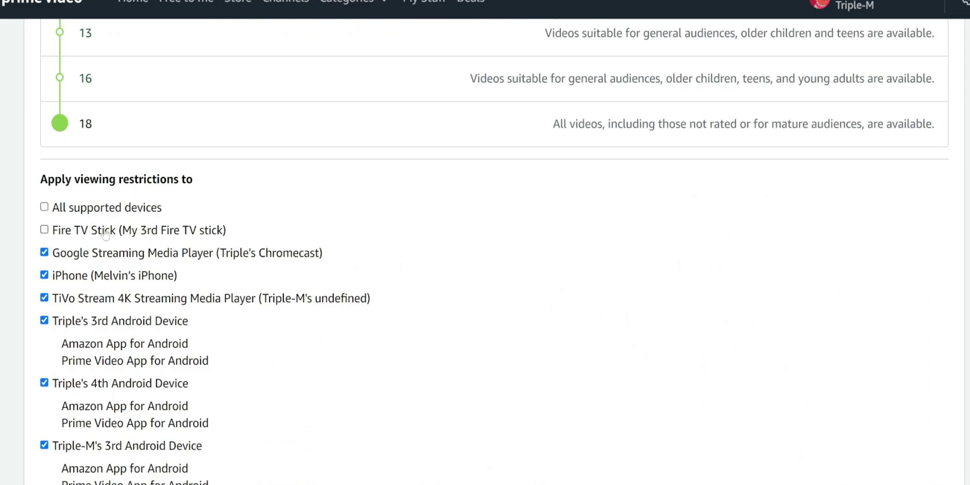
pyautogui.scroll(-3, 101, 244)
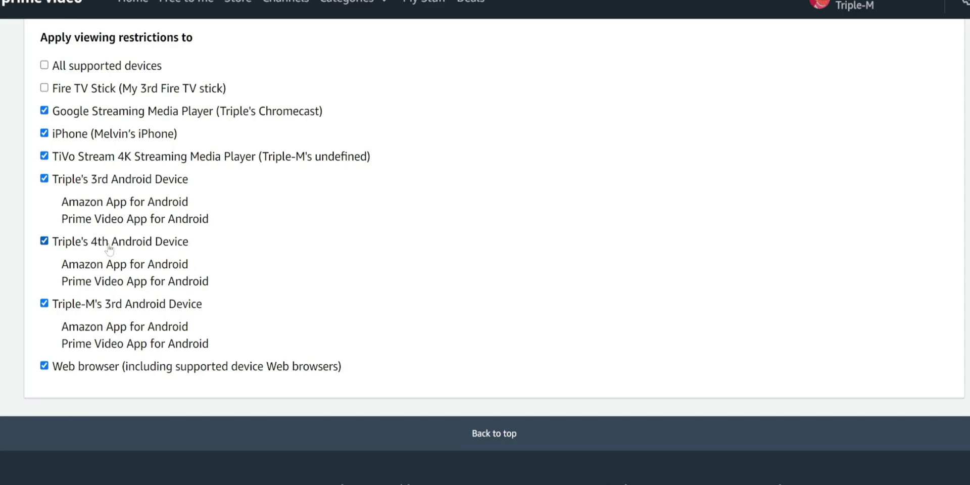
pyautogui.scroll(3, 117, 248)
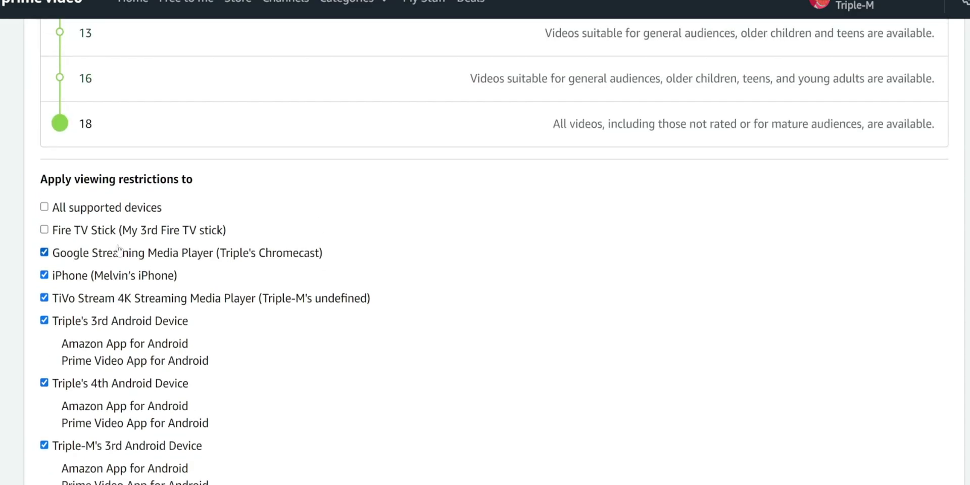
pyautogui.scroll(4, 251, 250)
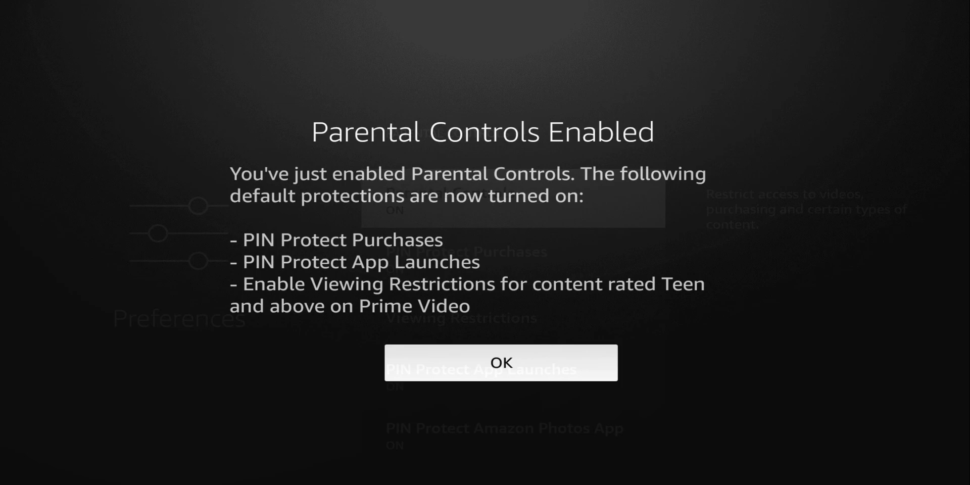
# On the Fire TV, acknowledge the Parental Controls notice and review the PIN protection, viewing restriction and PIN change options
pyautogui.press('Return')
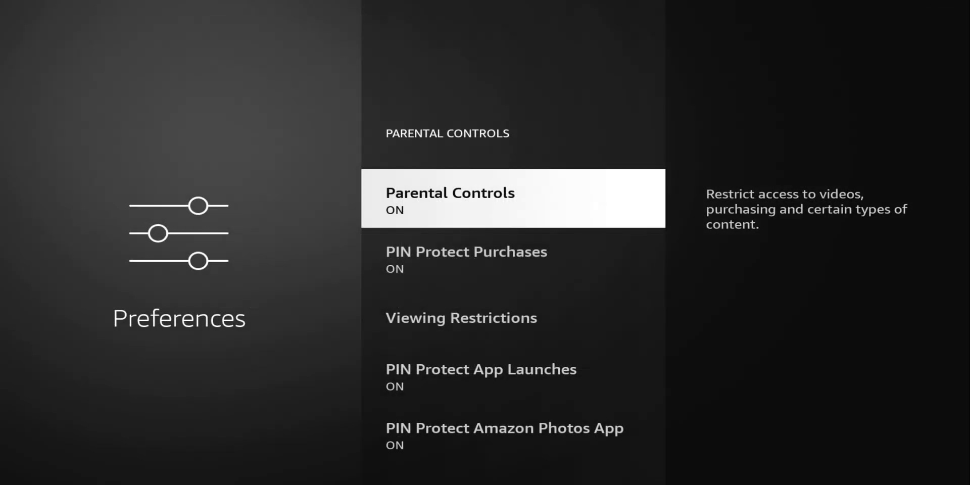
pyautogui.press('Down')
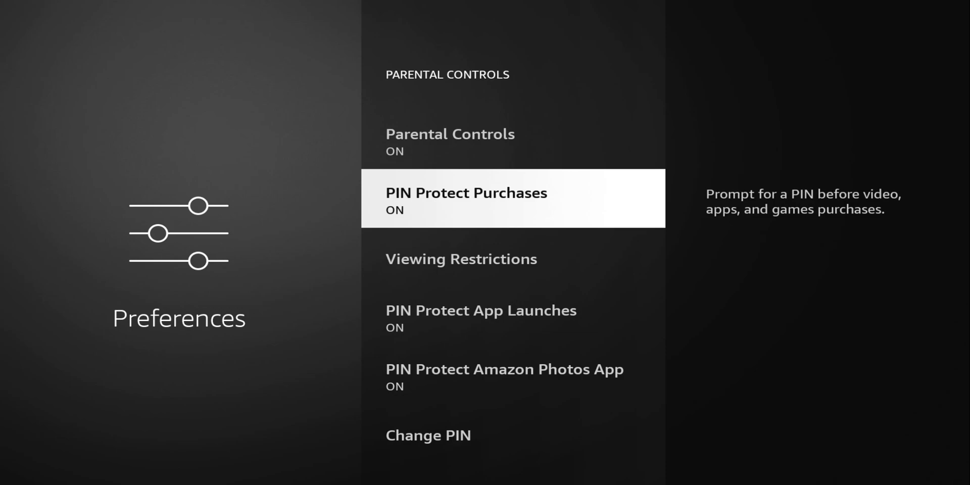
pyautogui.press('Down')
pyautogui.press('Down')
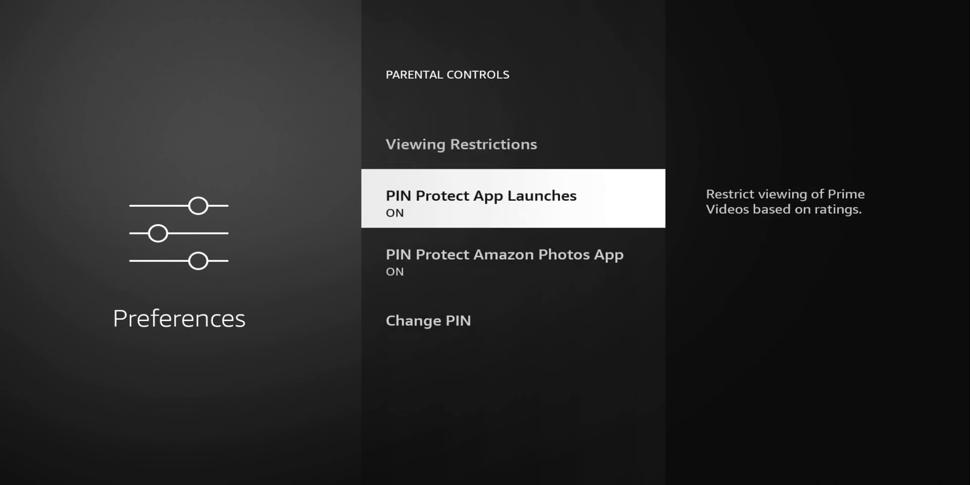
pyautogui.press('Down')
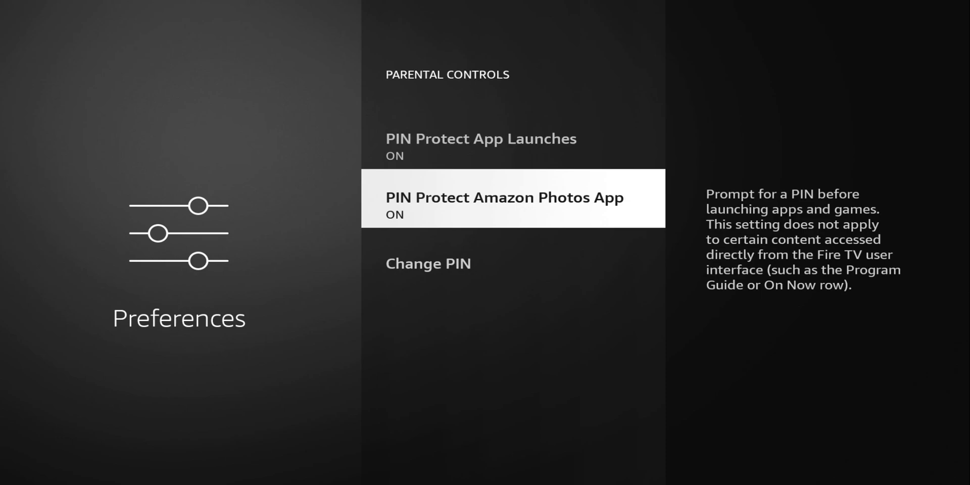
pyautogui.press('Down')
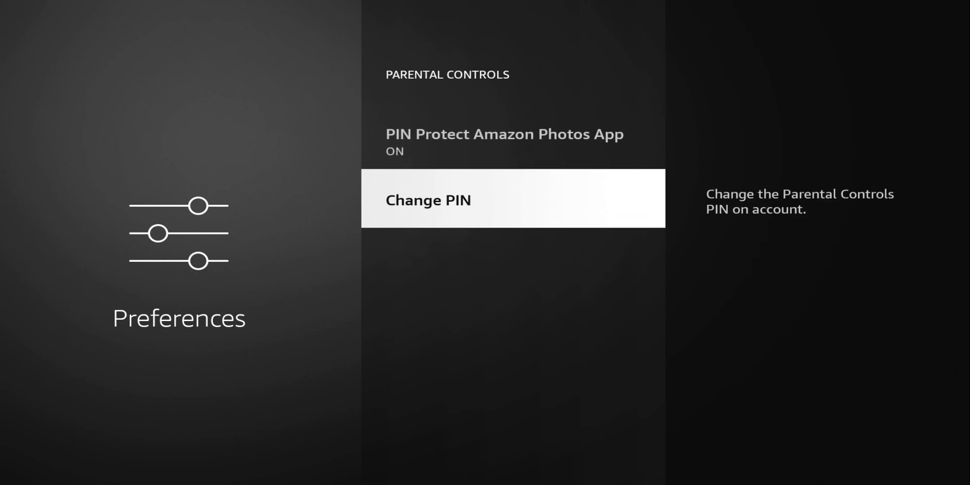
pyautogui.press('Up')
pyautogui.press('Up')
pyautogui.press('Up')
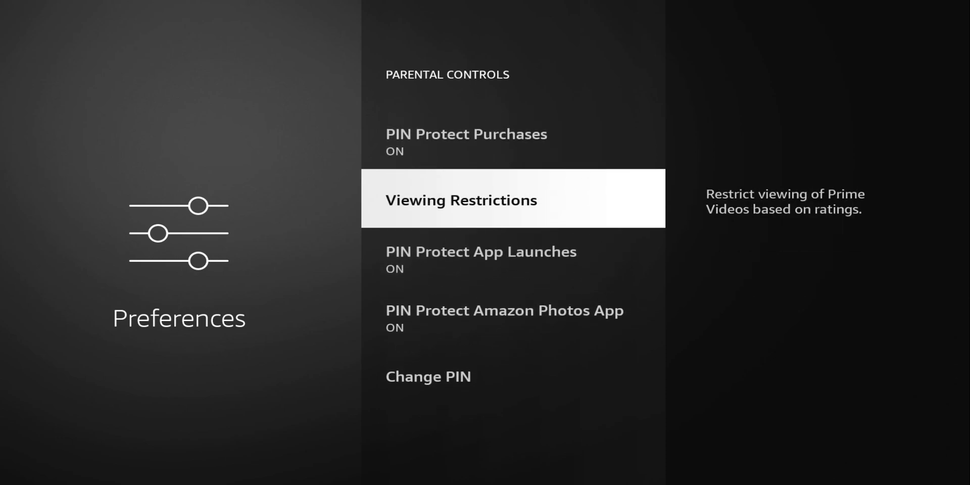
pyautogui.press('Escape')
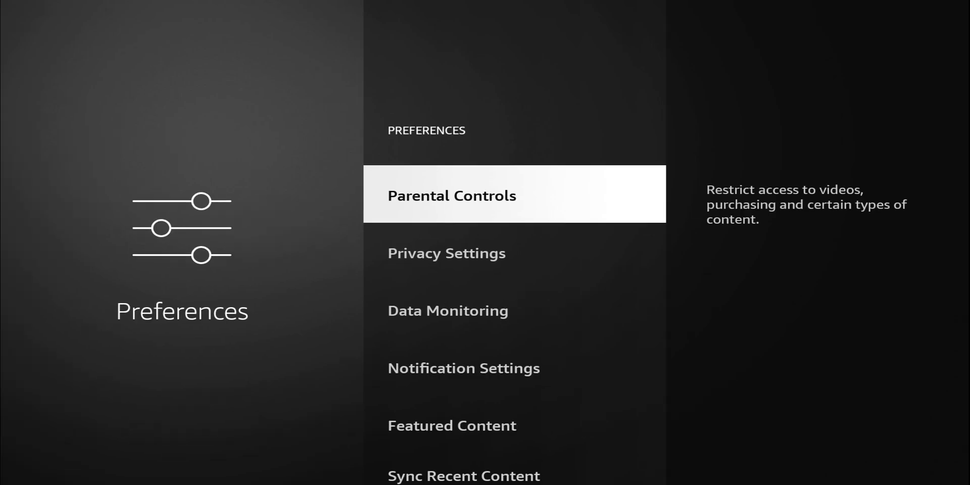
# Turn off Device Usage Data and Collect App Usage Data in the Fire TV Privacy Settings
pyautogui.press('Down')
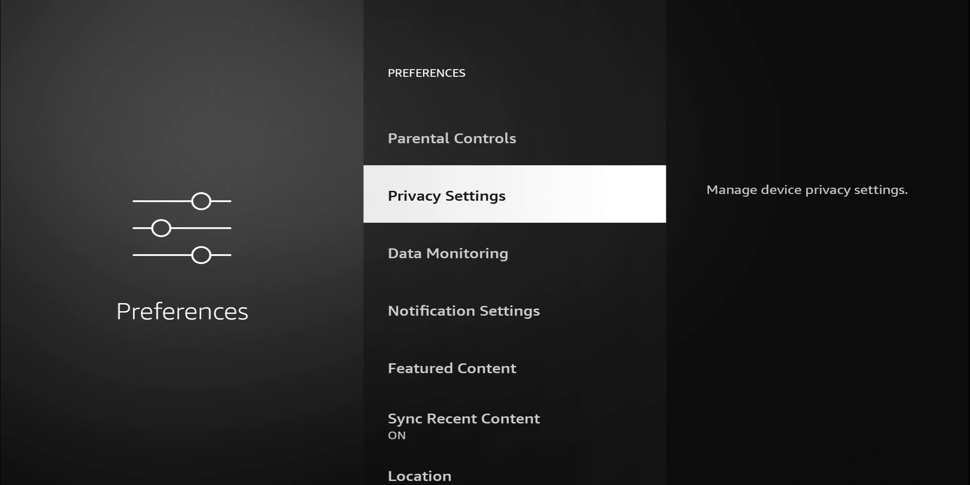
pyautogui.press('Return')
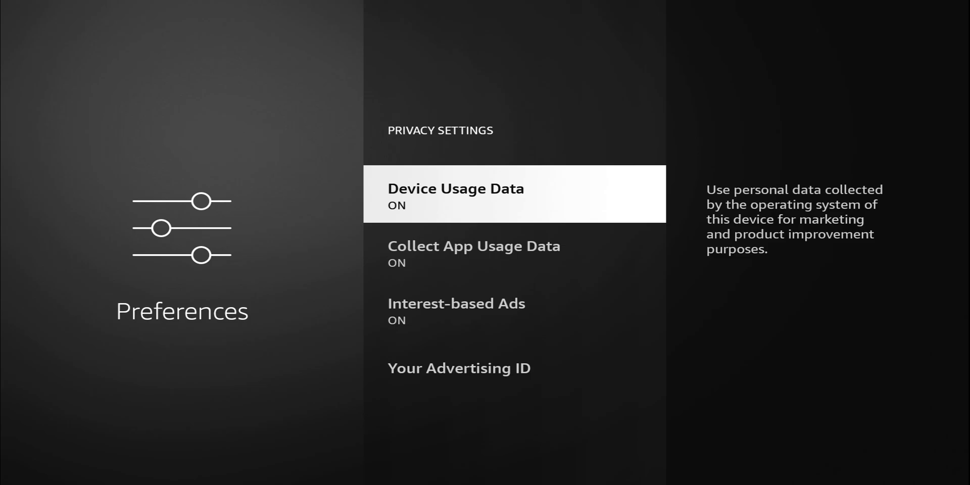
pyautogui.press('Return')
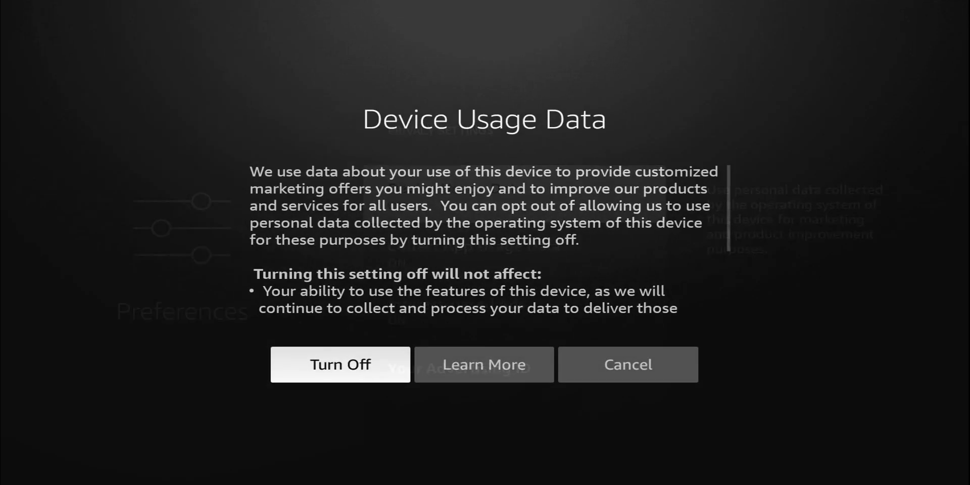
pyautogui.press('Right')
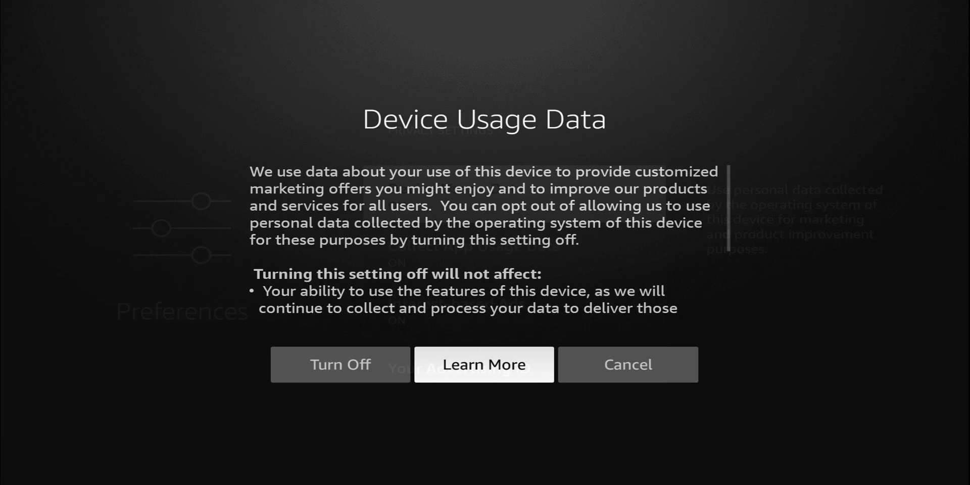
pyautogui.press('Left')
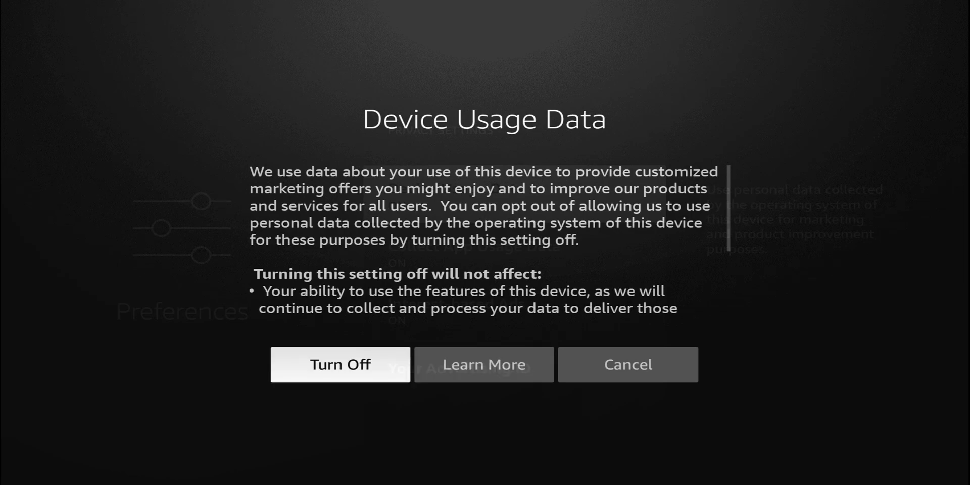
pyautogui.press('Return')
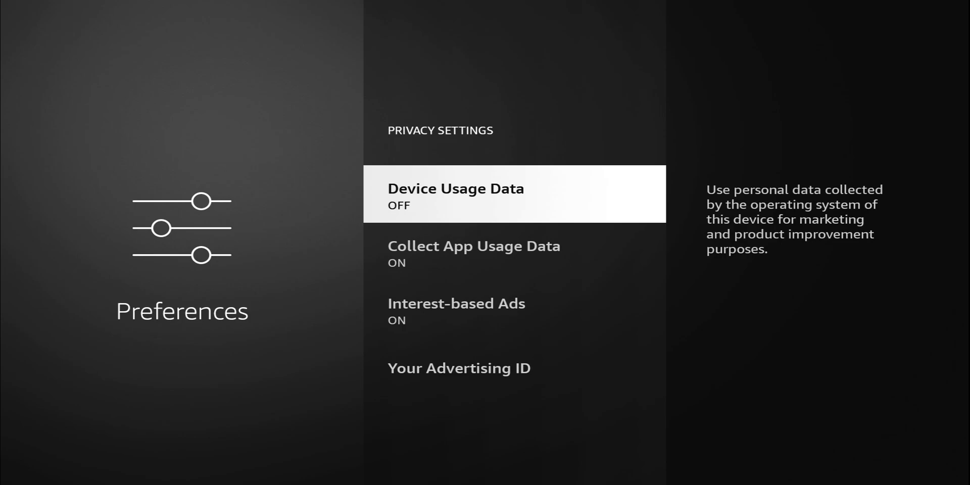
pyautogui.press('Down')
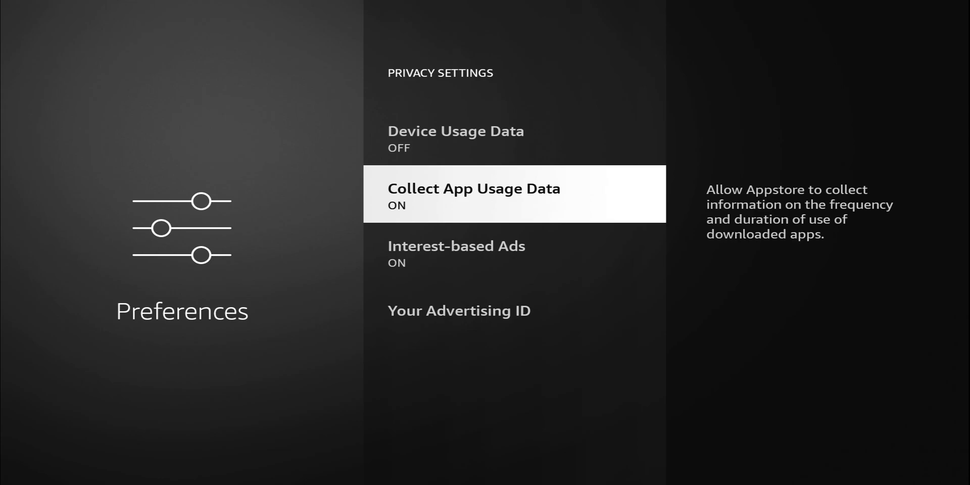
pyautogui.press('Return')
# Turn Interest-based Ads off and switch the setting back on
pyautogui.press('Down')
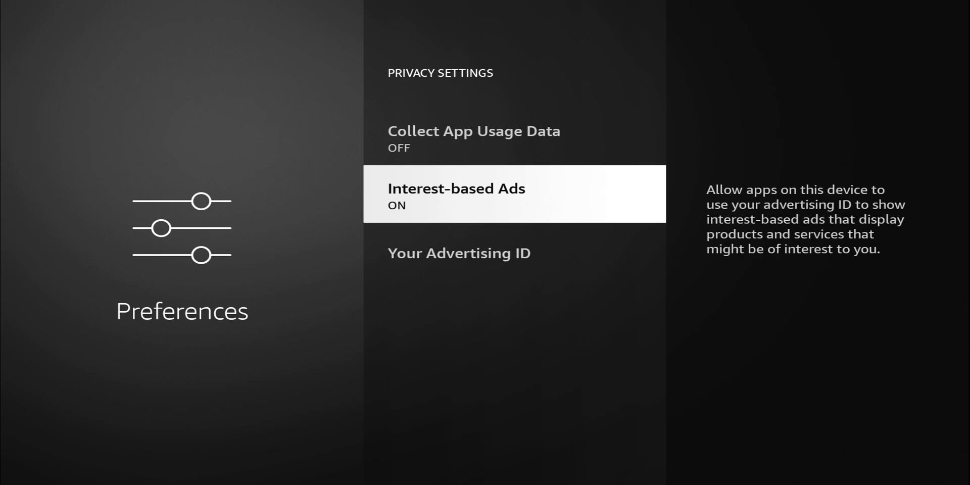
pyautogui.press('Return')
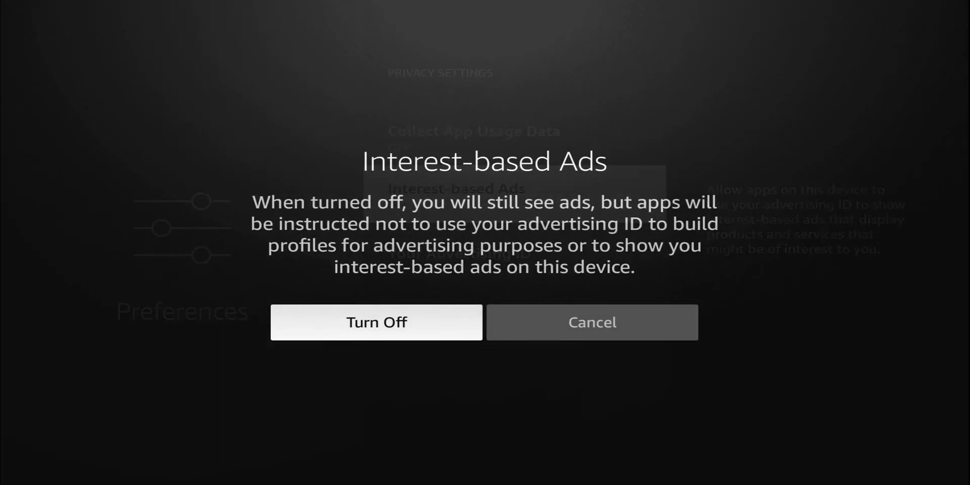
pyautogui.press('Return')
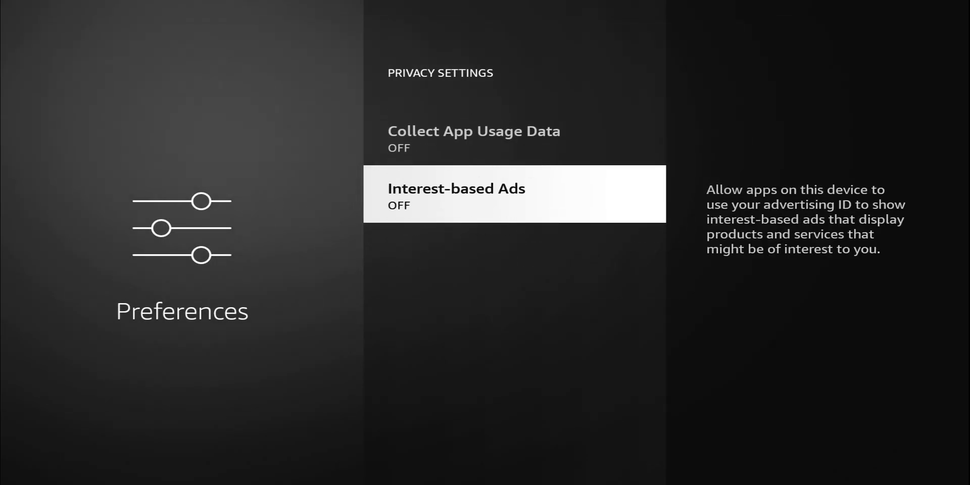
pyautogui.press('Return')
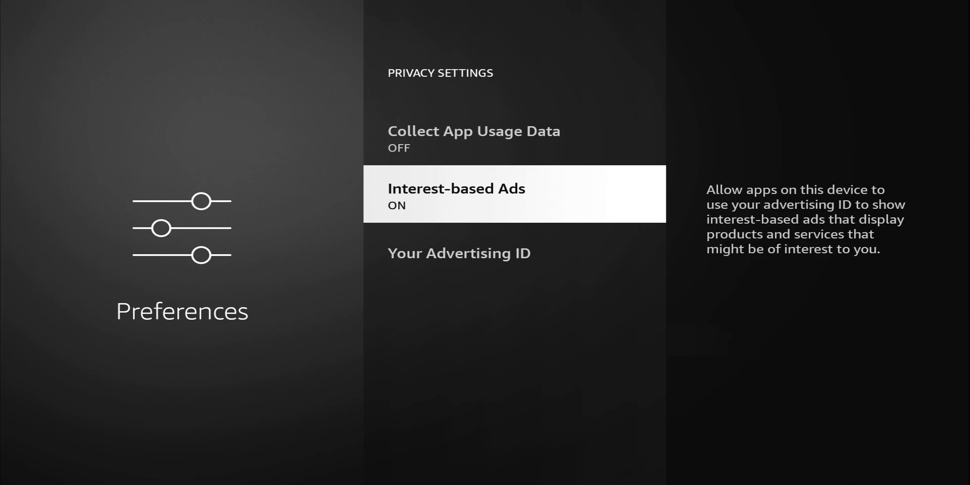
# View the description and reset option for Your Advertising ID in the Privacy Settings
pyautogui.press('Down')
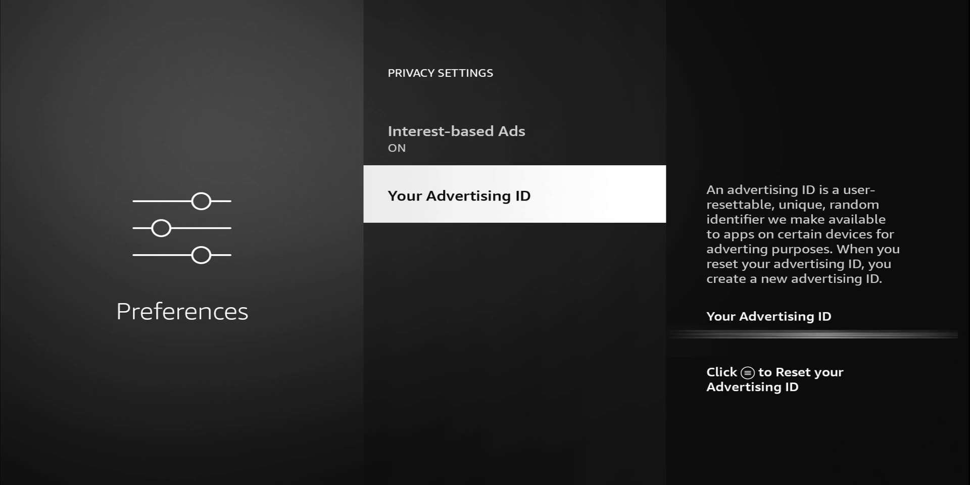
pyautogui.press('Up')
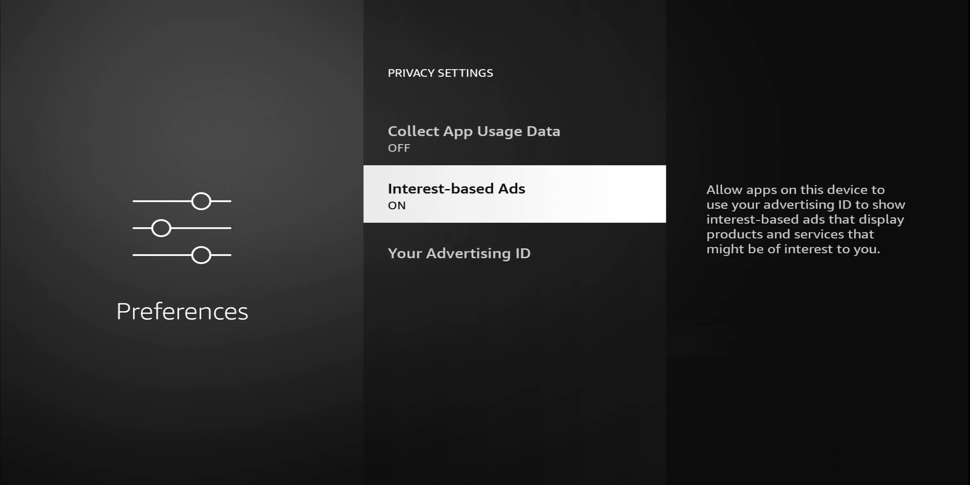
# Turn Interest-based Ads off and return to the Preferences list
pyautogui.press('Return')
pyautogui.press('Return')
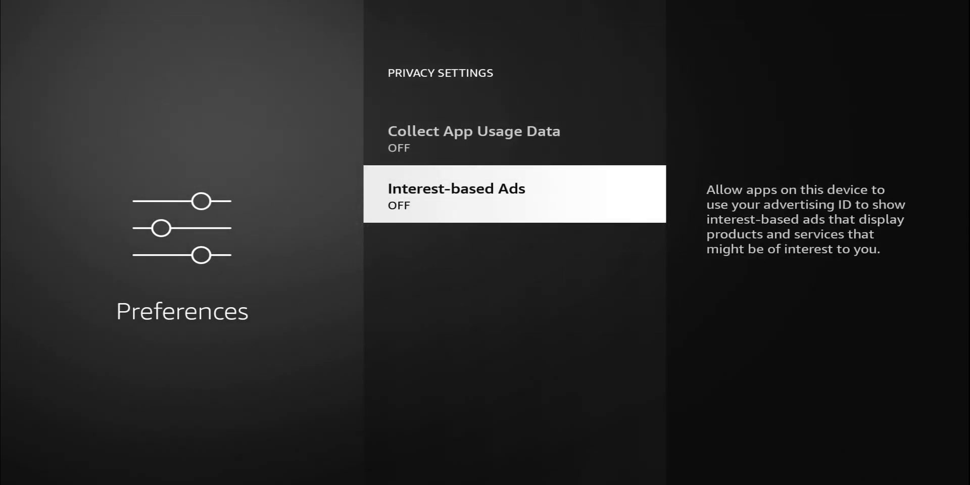
pyautogui.press('Escape')
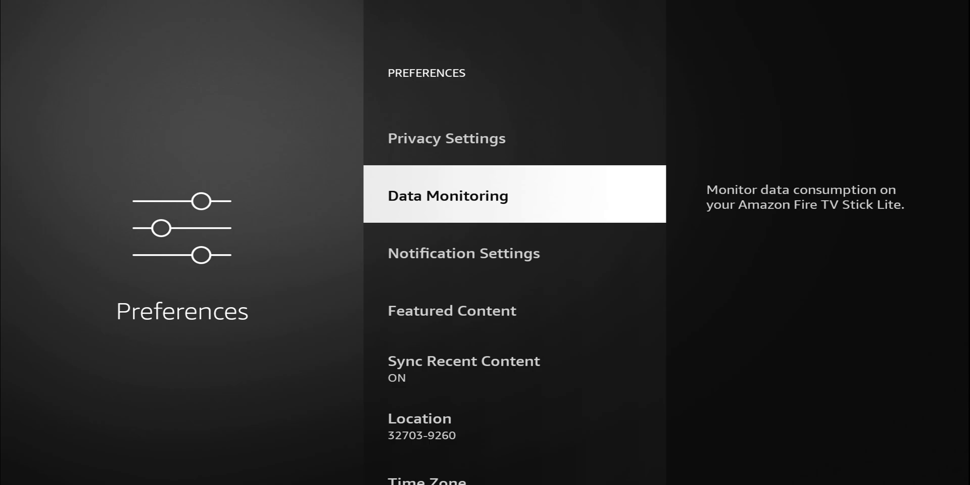
# Review the Good, Better and Best video quality options under Data Monitoring without changing the selection
pyautogui.press('Return')
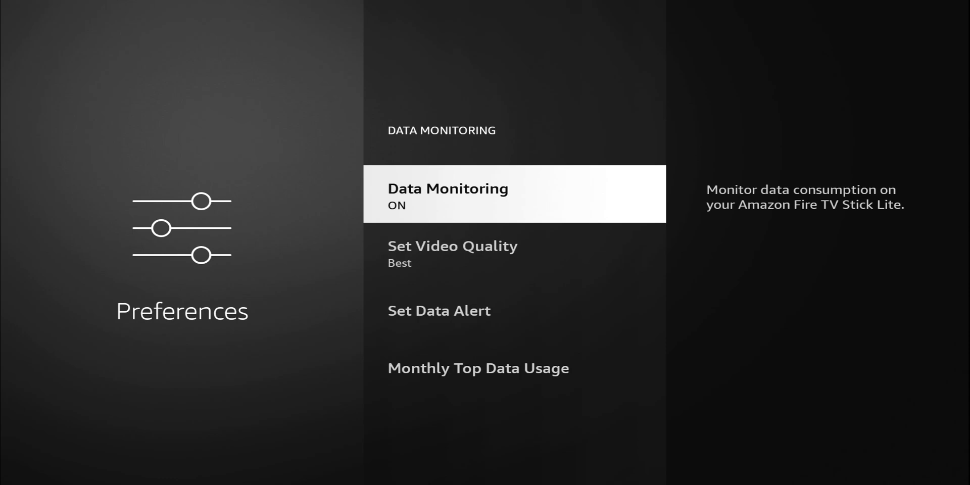
pyautogui.press('Down')
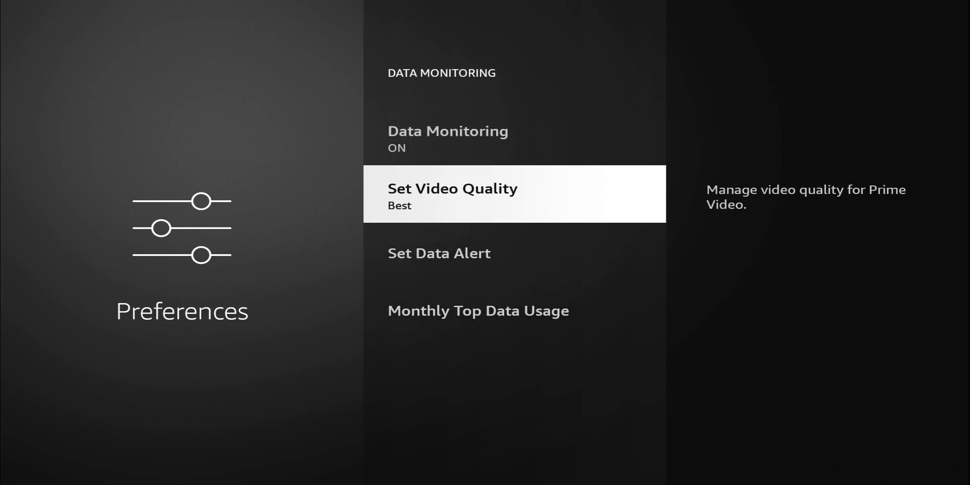
pyautogui.press('Return')
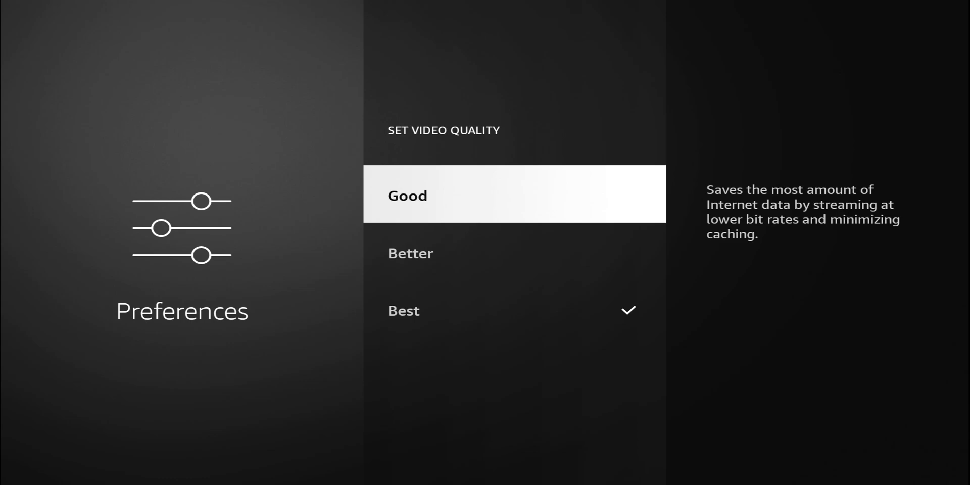
pyautogui.press('Down')
pyautogui.press('Up')
pyautogui.press('Escape')
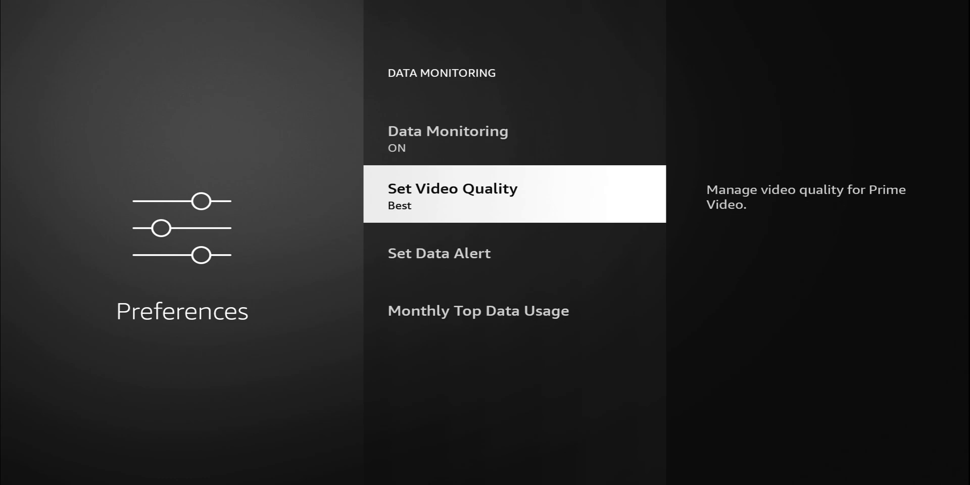
# Review the data limit entry for Set Data Alert and the description of Monthly Top Data Usage
pyautogui.press('Down')
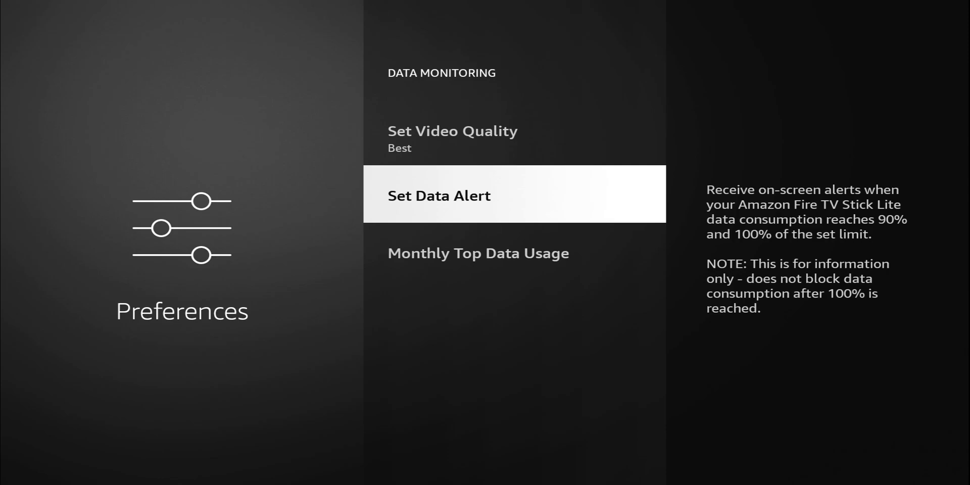
pyautogui.press('Return')
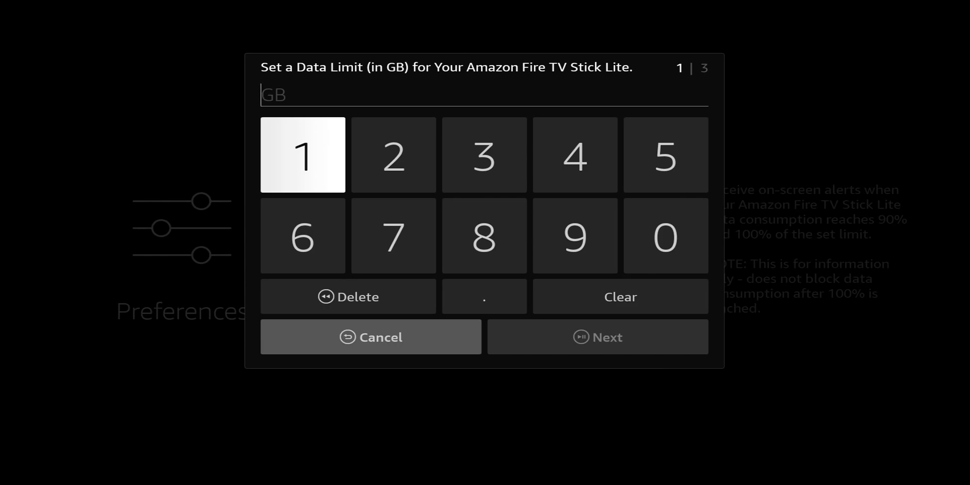
pyautogui.press('Escape')
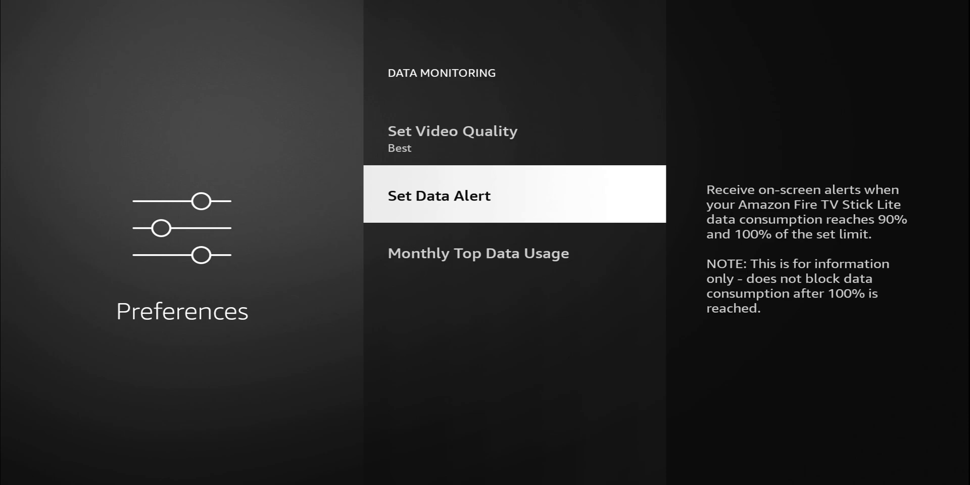
pyautogui.press('Down')
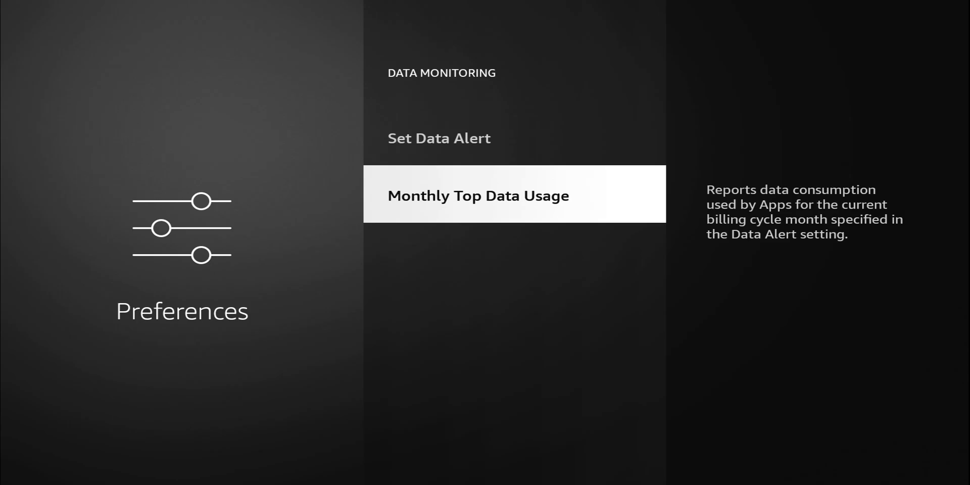
pyautogui.press('Escape')
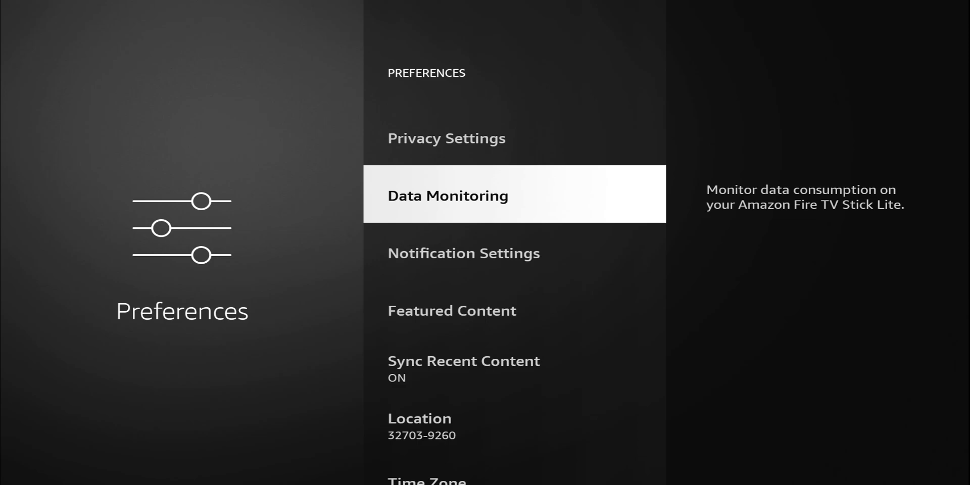
# Switch Data Monitoring off and return to the Preferences list
pyautogui.press('Return')
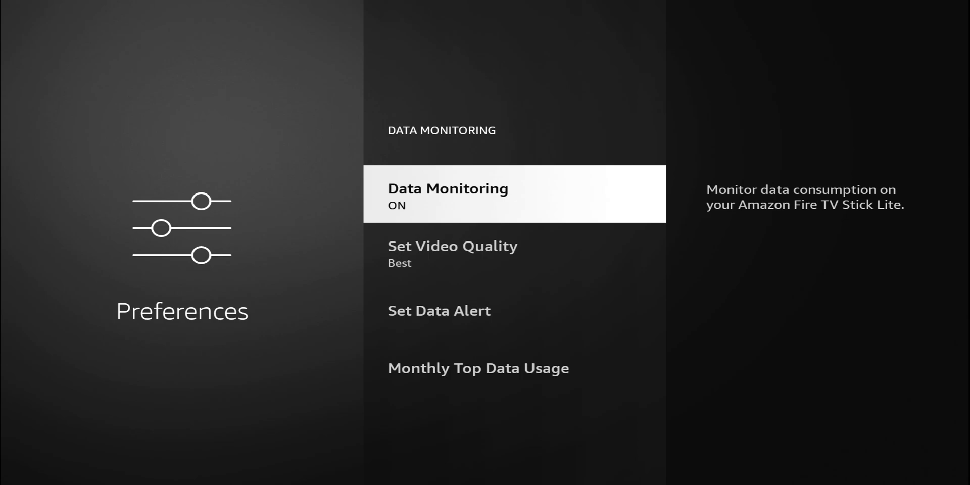
pyautogui.press('Return')
pyautogui.press('Escape')
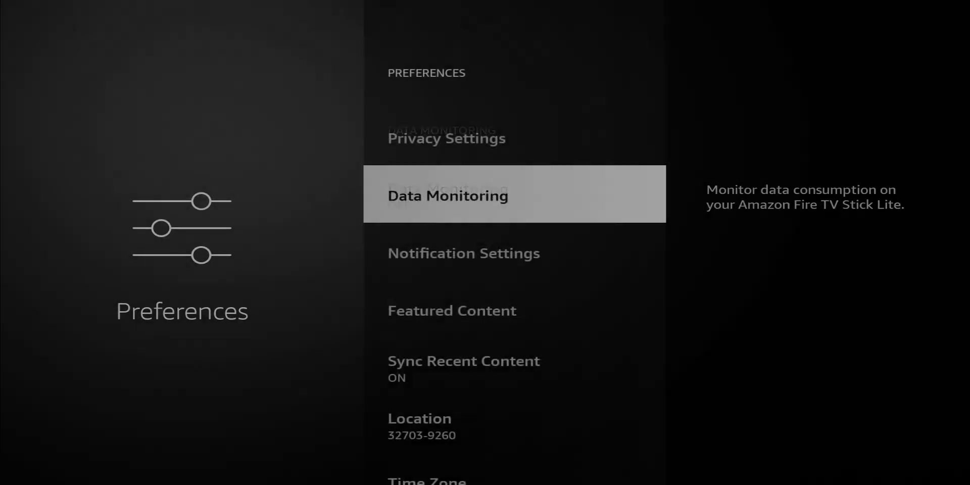
# Turn on Do Not Interrupt in the Notification Settings to hide all application notification pop-ups
pyautogui.press('Down')
pyautogui.press('Return')
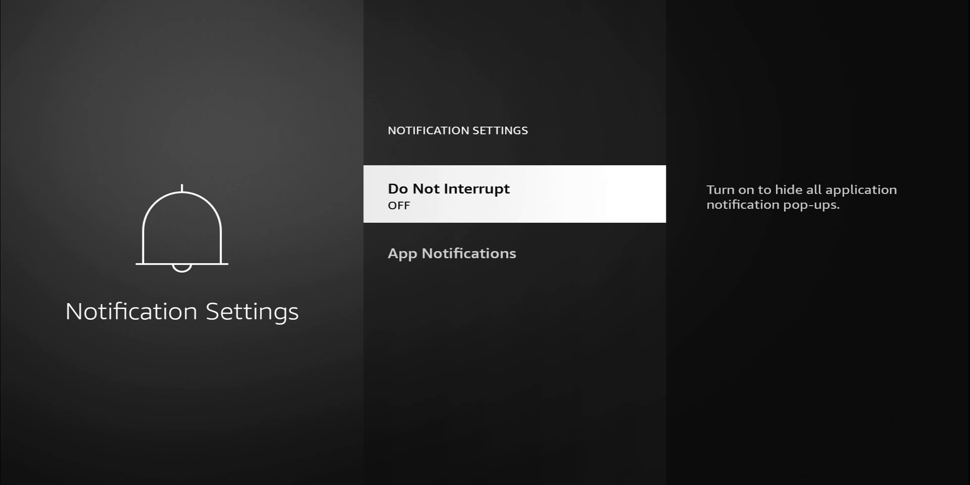
pyautogui.press('Return')
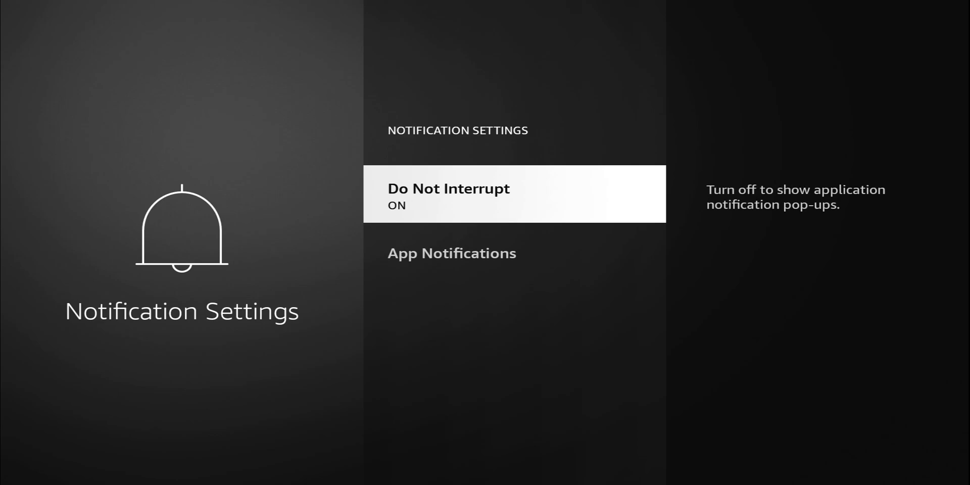
# Look through the App Notifications list for apps whose notifications can be blocked individually, and return to Preferences
pyautogui.press('Down')
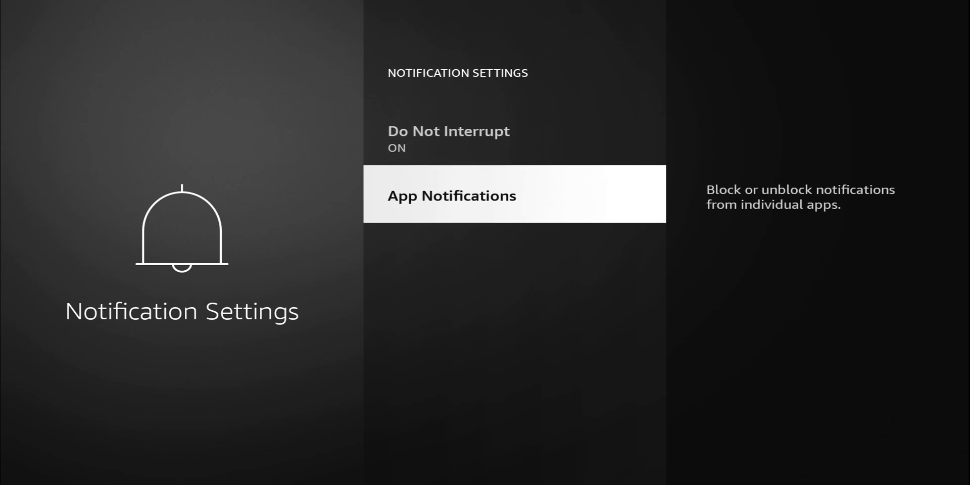
pyautogui.press('Return')
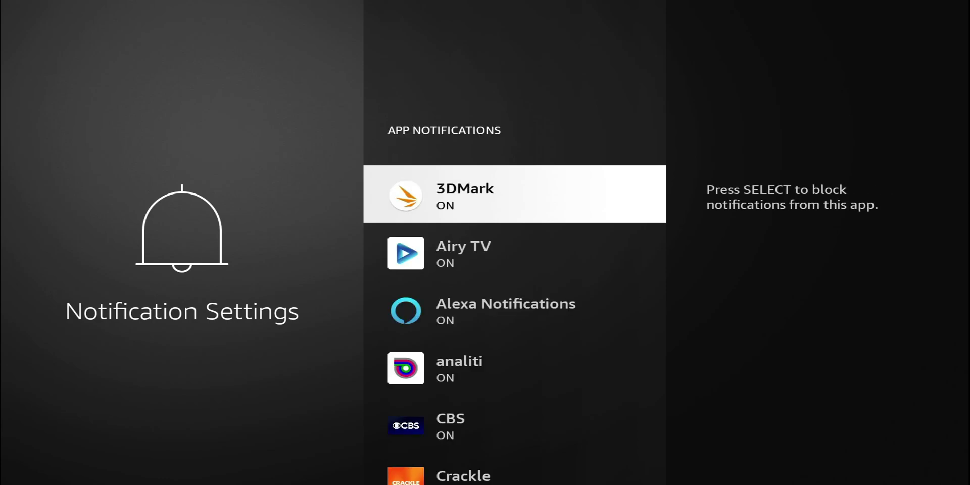
pyautogui.press('Down')
pyautogui.press('Down')
pyautogui.press('Down')
pyautogui.press('Down')
pyautogui.press('Down')
pyautogui.press('Down')
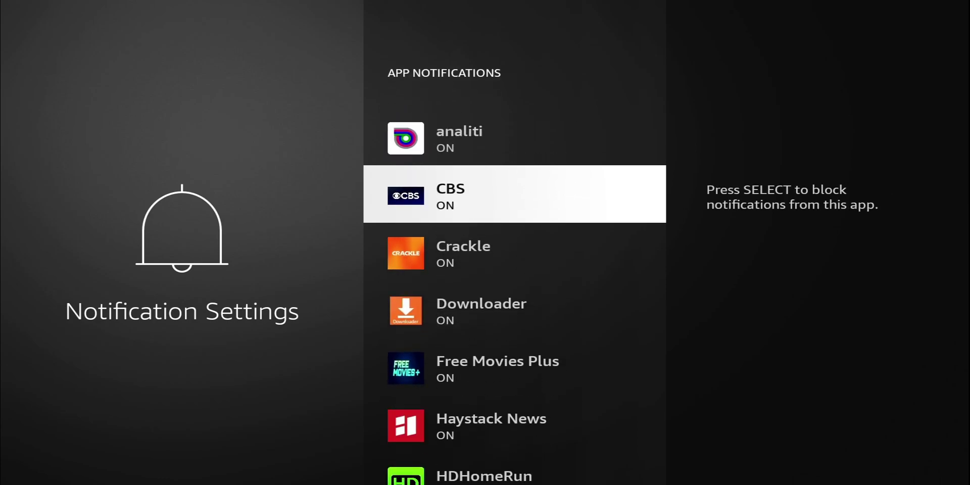
pyautogui.press('Down')
pyautogui.press('Down')
pyautogui.press('Down')
pyautogui.press('Down')
pyautogui.press('Down')
pyautogui.press('Down')
pyautogui.press('Down')
pyautogui.press('Down')
pyautogui.press('Down')
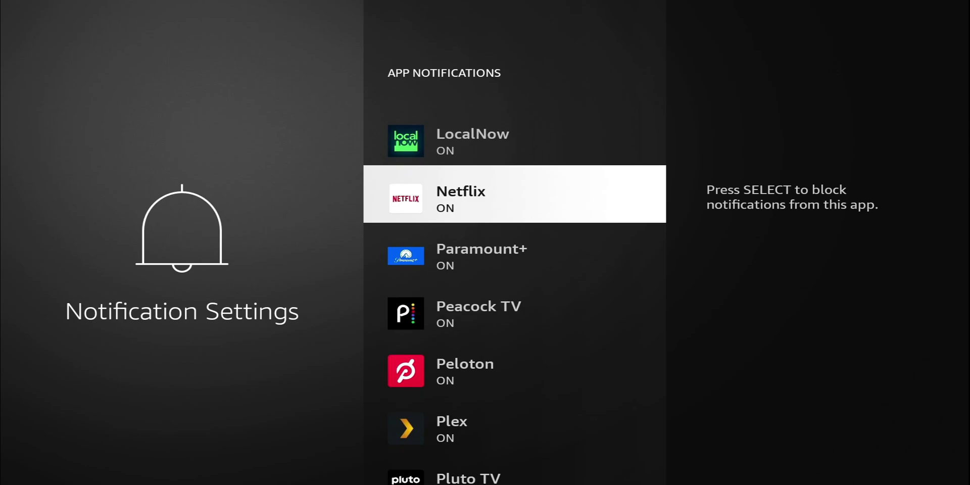
pyautogui.press('Down')
pyautogui.press('Down')
pyautogui.press('Down')
pyautogui.press('Down')
pyautogui.press('Down')
pyautogui.press('Down')
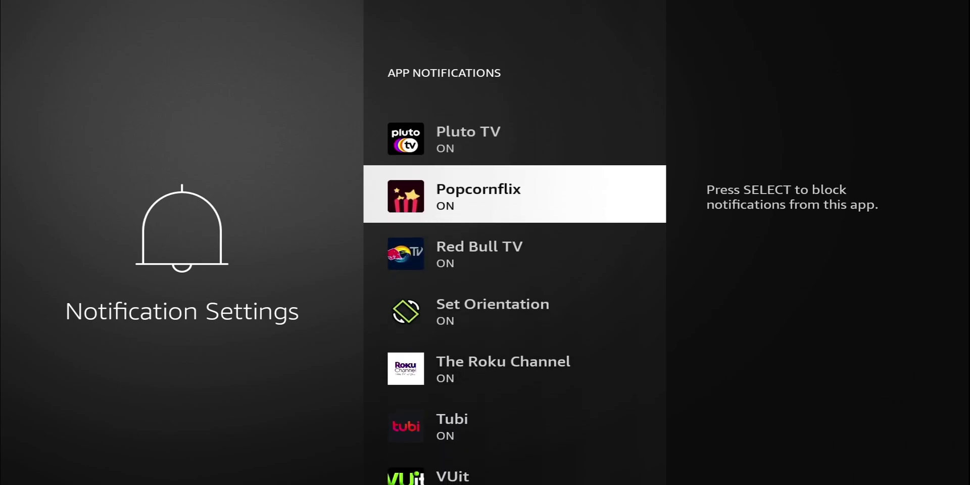
pyautogui.press('Up')
pyautogui.press('Up')
pyautogui.press('Escape')
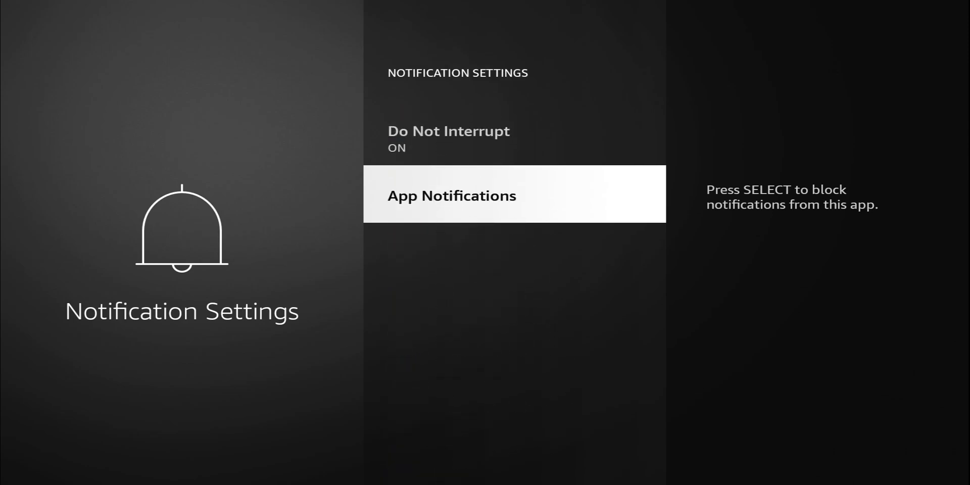
pyautogui.press('Up')
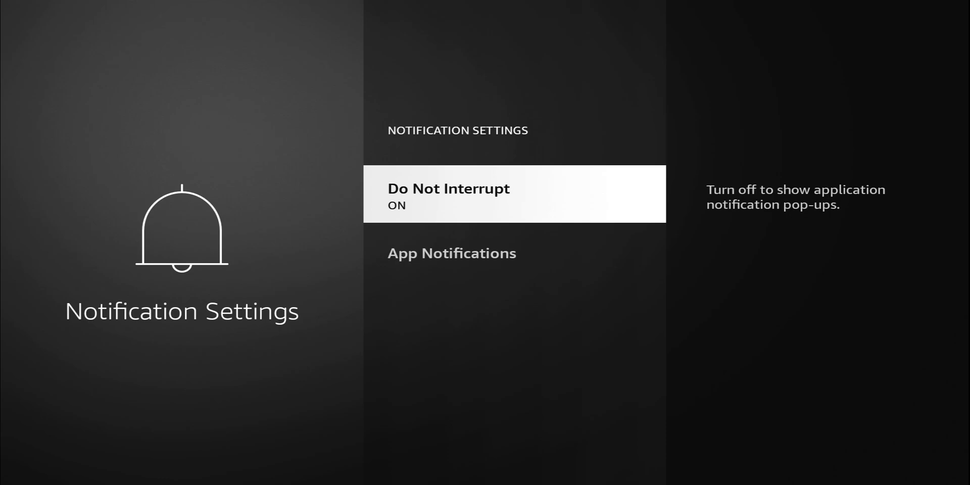
pyautogui.press('Escape')
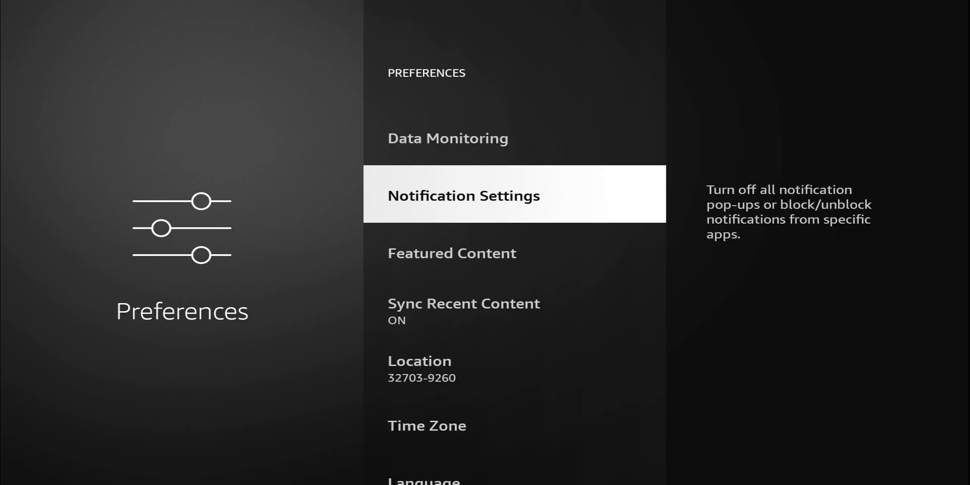
# View the Featured Content area on the Home screen and return to Preferences in the Fire TV settings
pyautogui.press('Down')
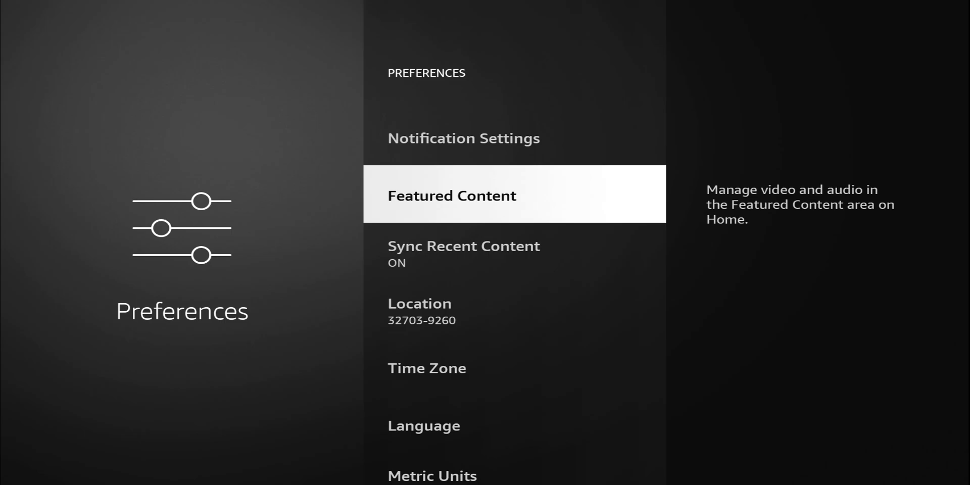
pyautogui.press('Home')
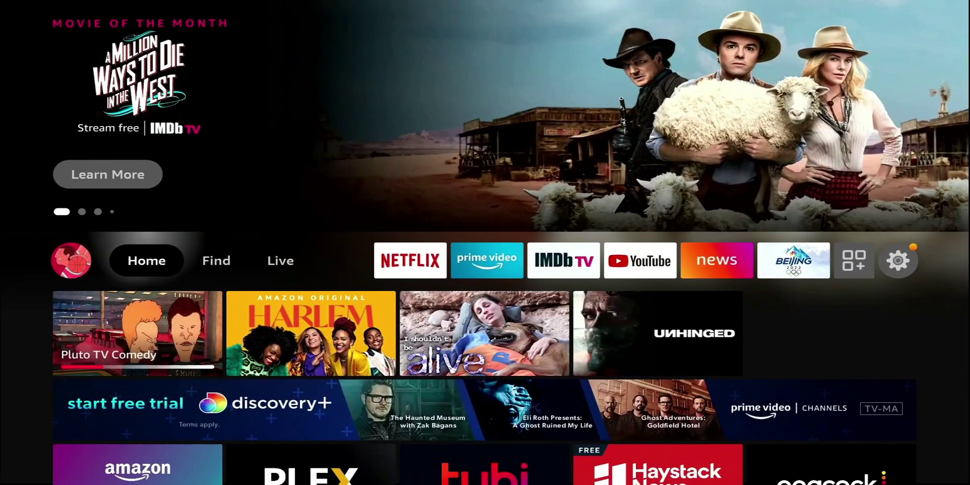
pyautogui.press('Right')
pyautogui.press('Right')
pyautogui.press('Right')
pyautogui.press('Right')
pyautogui.press('Right')
pyautogui.press('Right')
pyautogui.press('Right')
pyautogui.press('Right')
pyautogui.press('Right')
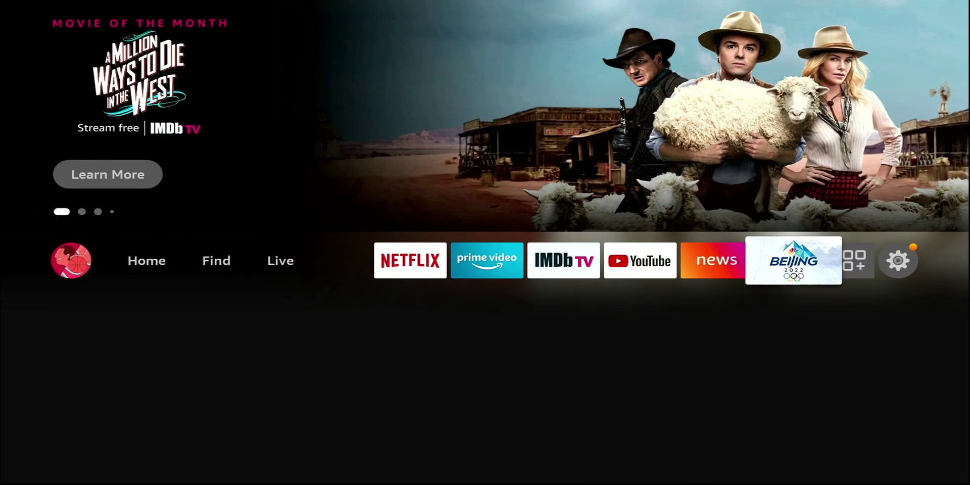
pyautogui.press('Right')
pyautogui.press('Down')
pyautogui.press('Right')
pyautogui.press('Right')
pyautogui.press('Left')
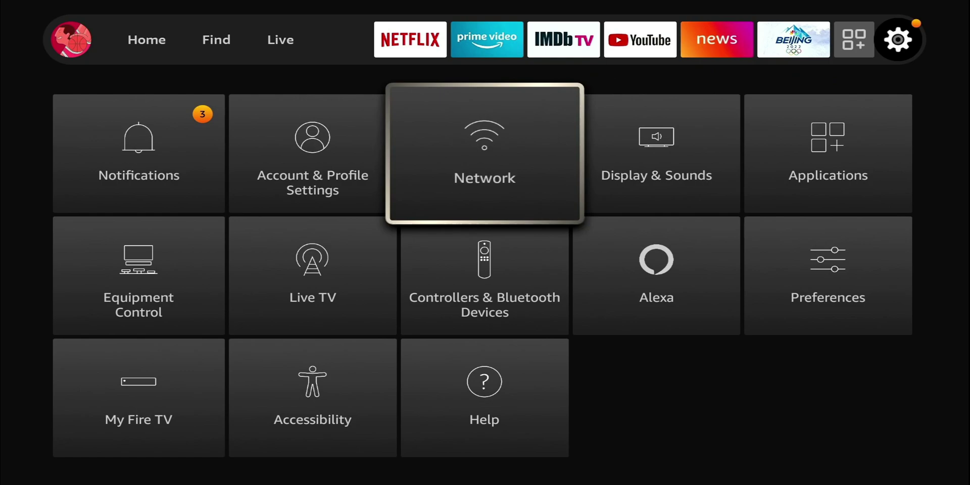
pyautogui.press('Left')
pyautogui.press('Right')
pyautogui.press('Right')
pyautogui.press('Right')
pyautogui.press('Down')
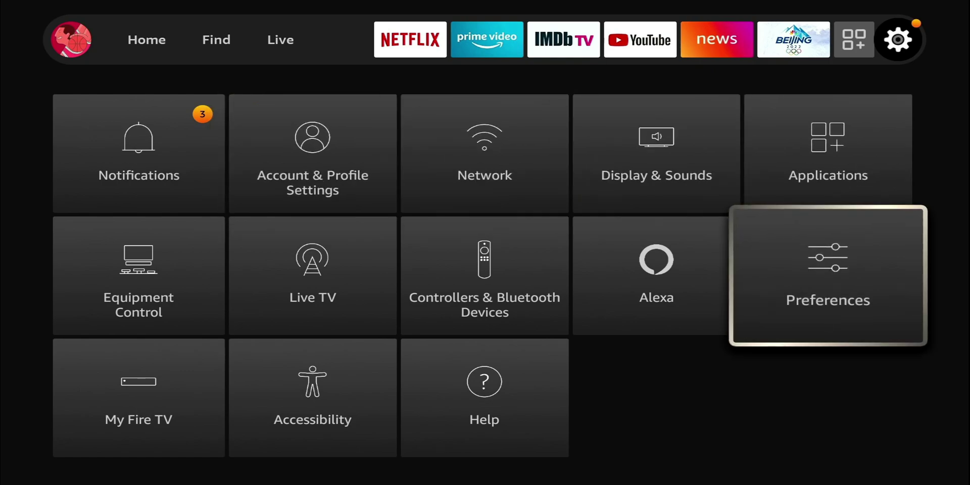
pyautogui.press('Return')
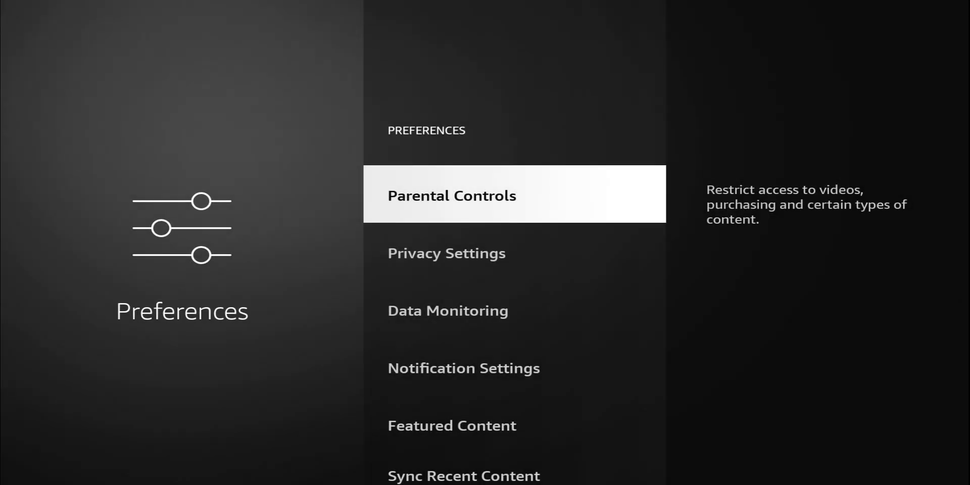
# Turn off Allow Video Autoplay and Allow Audio Autoplay for Featured Content and go back to the main settings
pyautogui.press('Down')
pyautogui.press('Down')
pyautogui.press('Down')
pyautogui.press('Down')
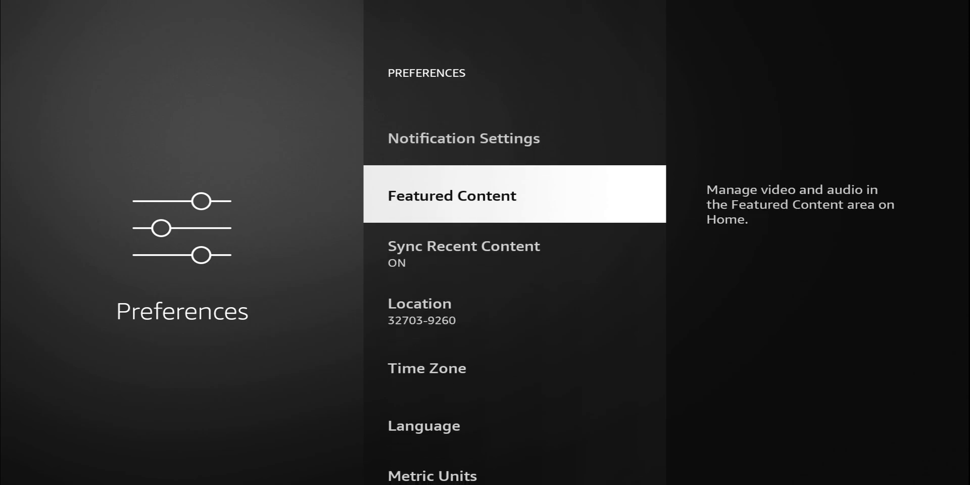
pyautogui.press('Return')
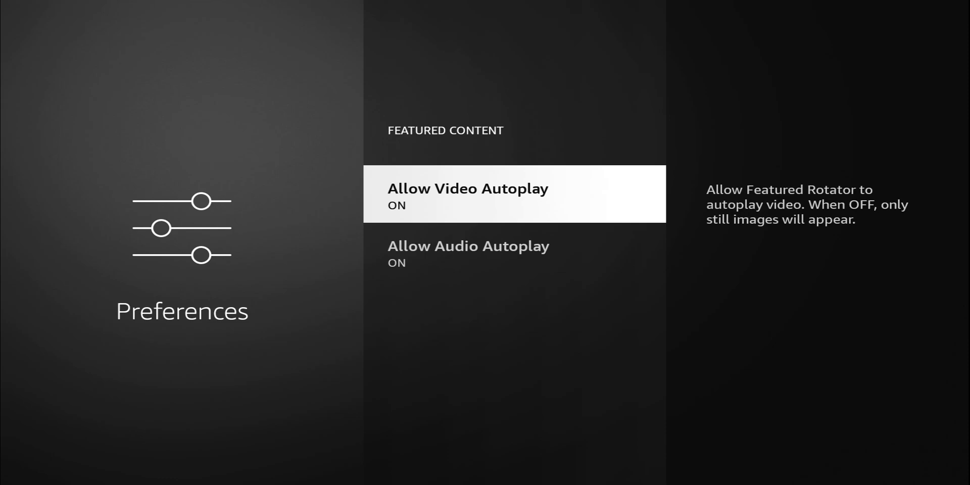
pyautogui.press('Return')
pyautogui.press('Down')
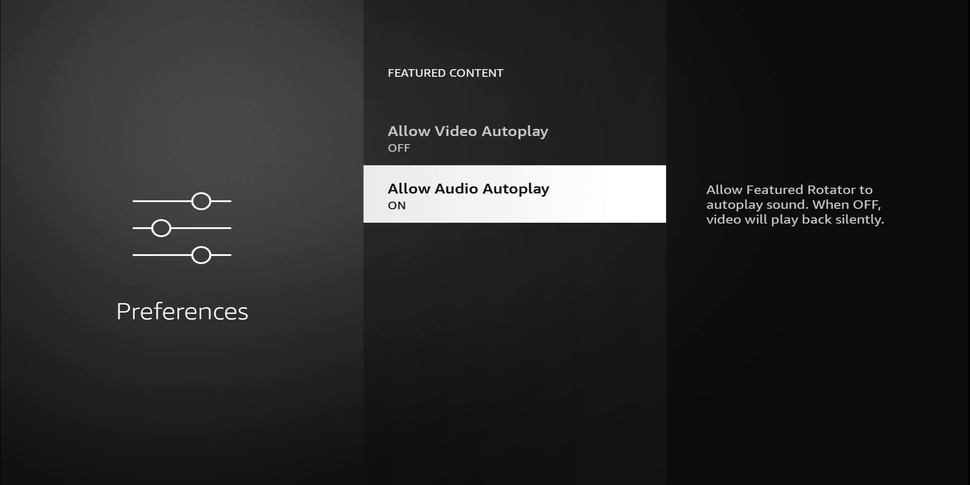
pyautogui.press('Return')
pyautogui.press('Escape')
pyautogui.press('Escape')
pyautogui.press('Escape')
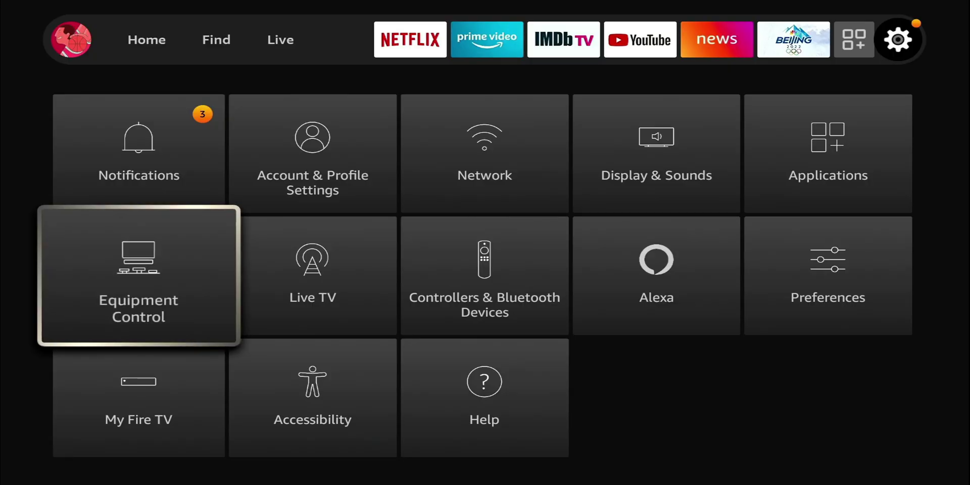
# Turn off ADB debugging in the developer options of My Fire TV
pyautogui.press('Down')
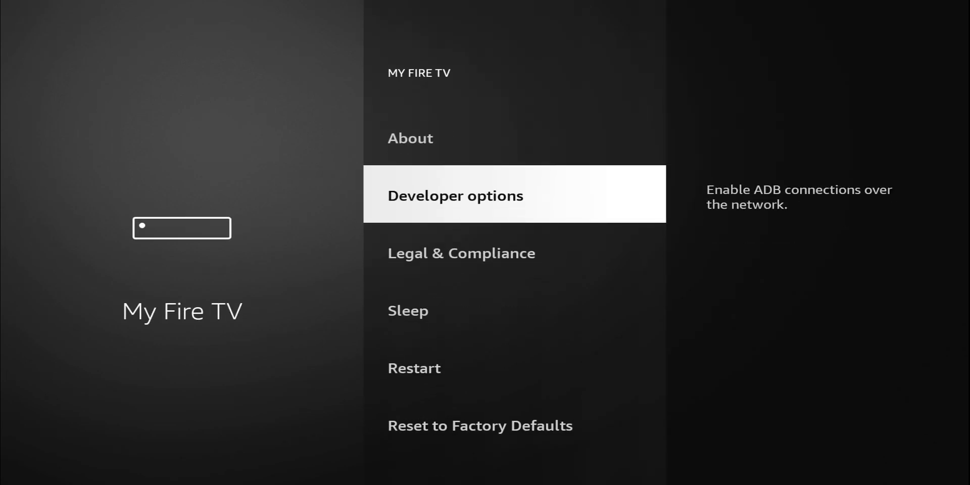
pyautogui.press('Return')
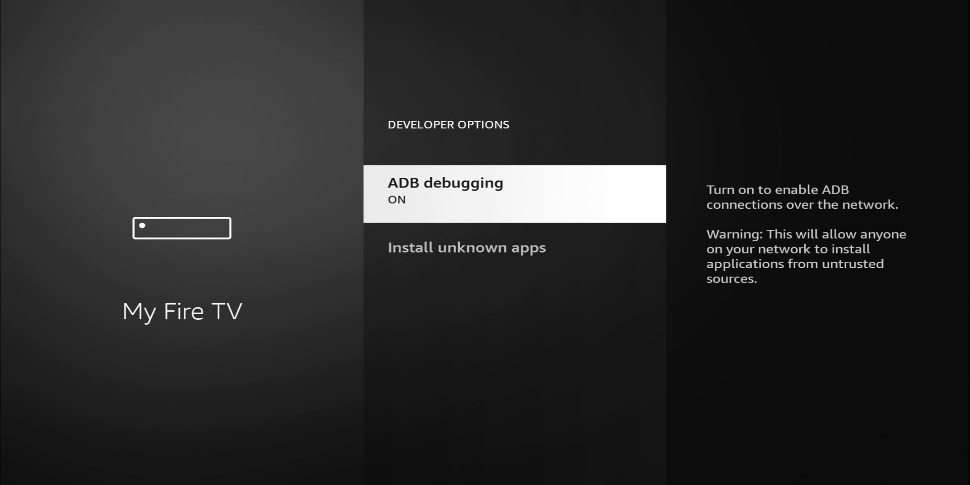
pyautogui.press('Down')
pyautogui.press('Up')
pyautogui.press('Return')
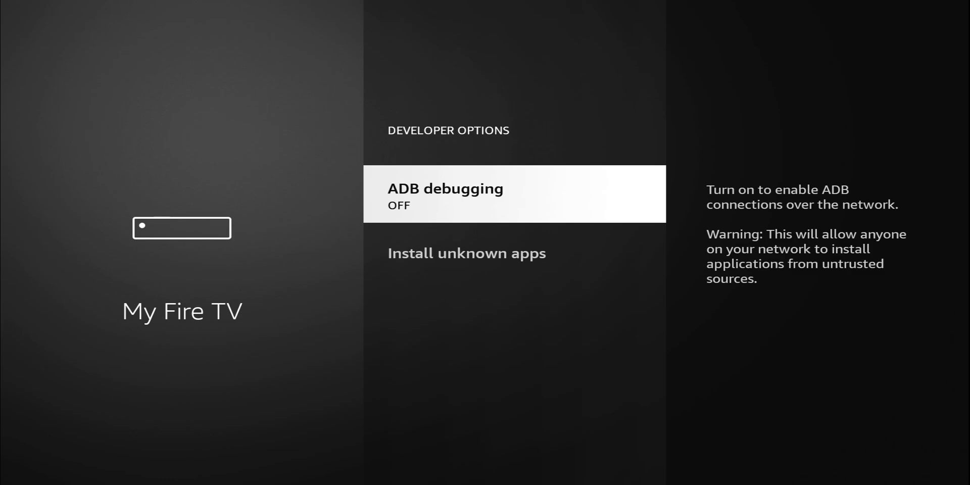
# Return to the Home screen and browse the app shortcuts as far as News
pyautogui.press('Home')
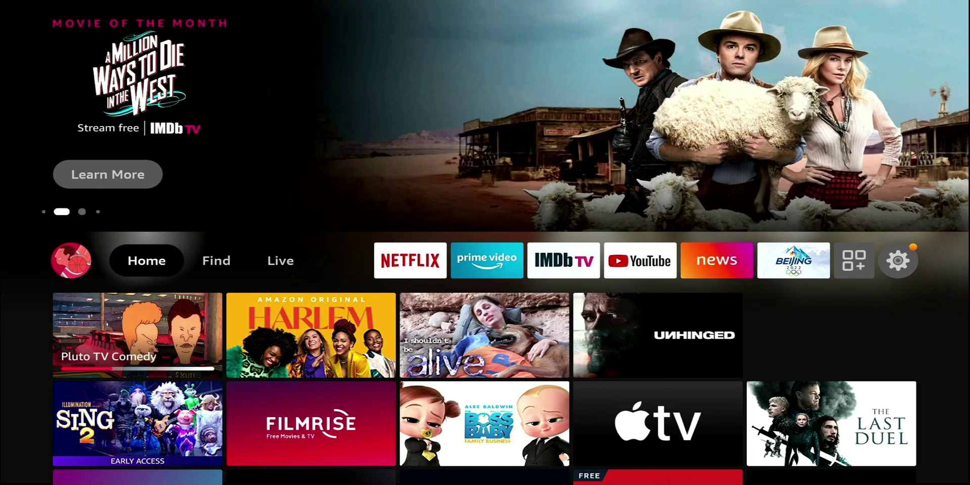
pyautogui.press('Down')
pyautogui.press('Up')
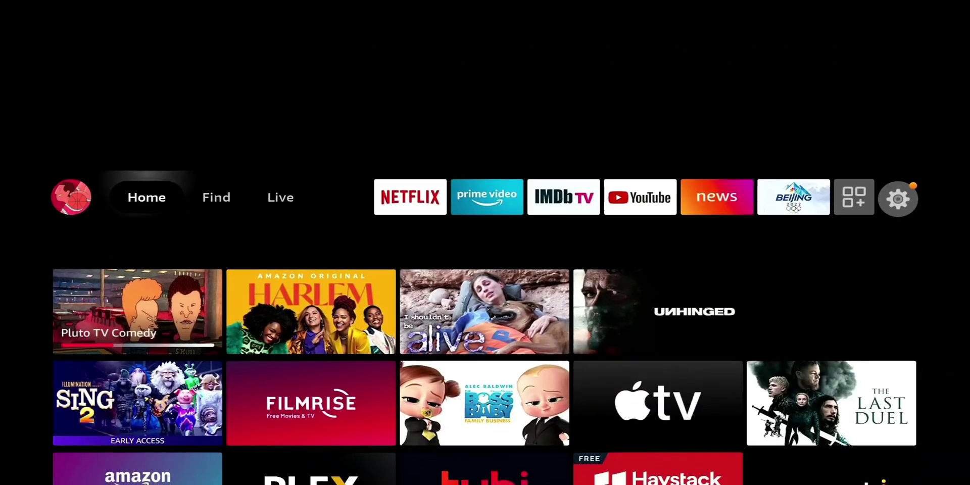
pyautogui.press('Right')
pyautogui.press('Right')
pyautogui.press('Right')
pyautogui.press('Right')
pyautogui.press('Right')
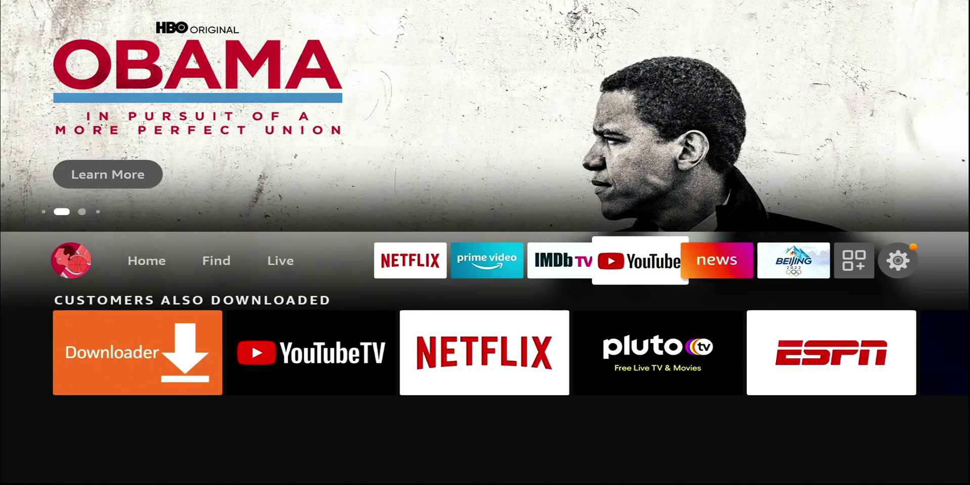
pyautogui.press('Right')
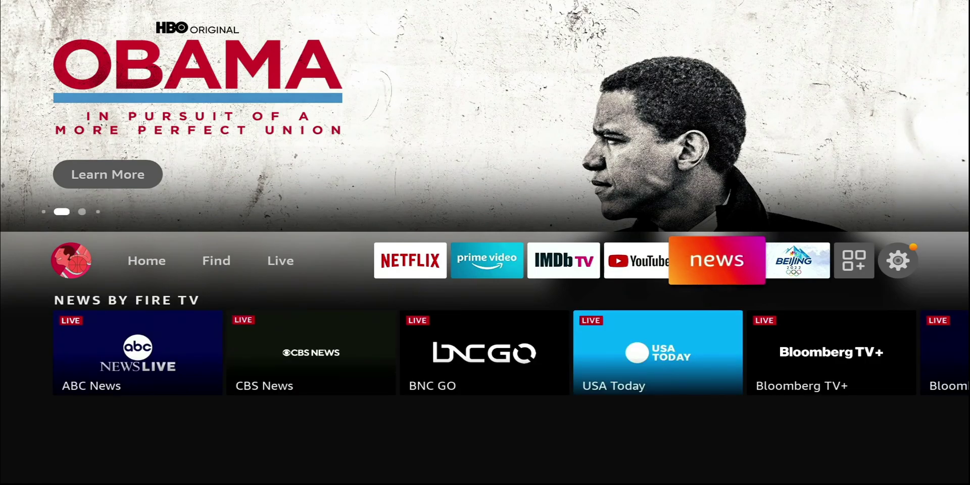